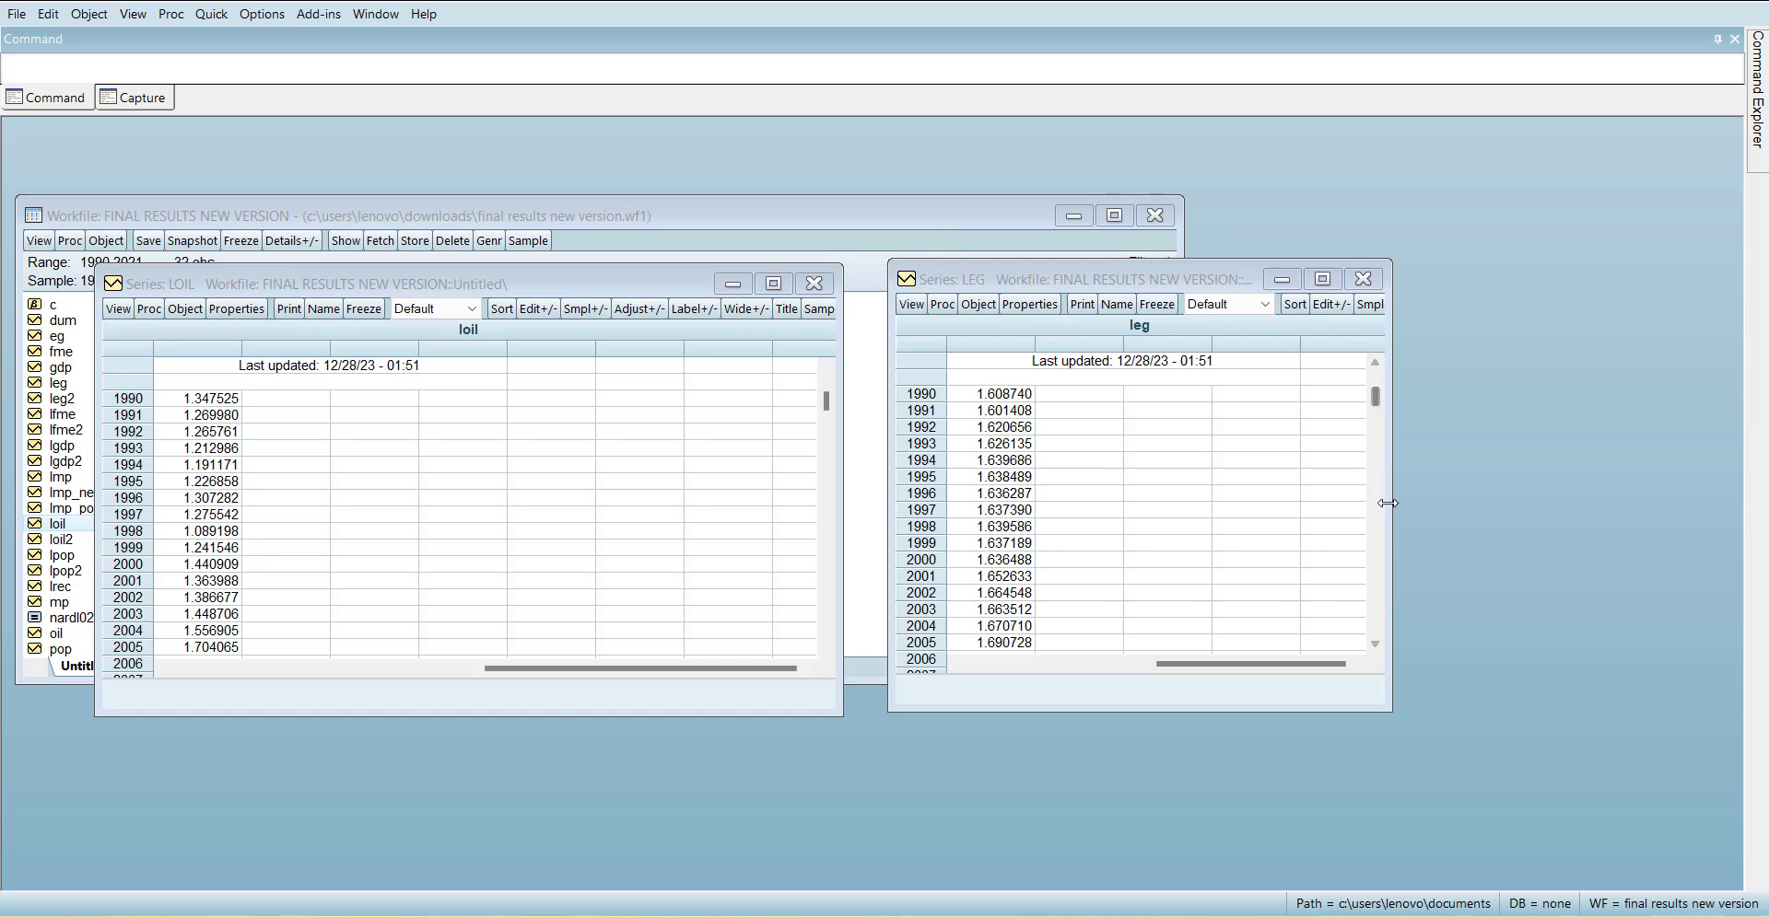
Widen the LEG series window, align it beside the LOIL window, and show leg as a Line & Symbol graph.
left_click_drag(1390, 502, 1620, 514)
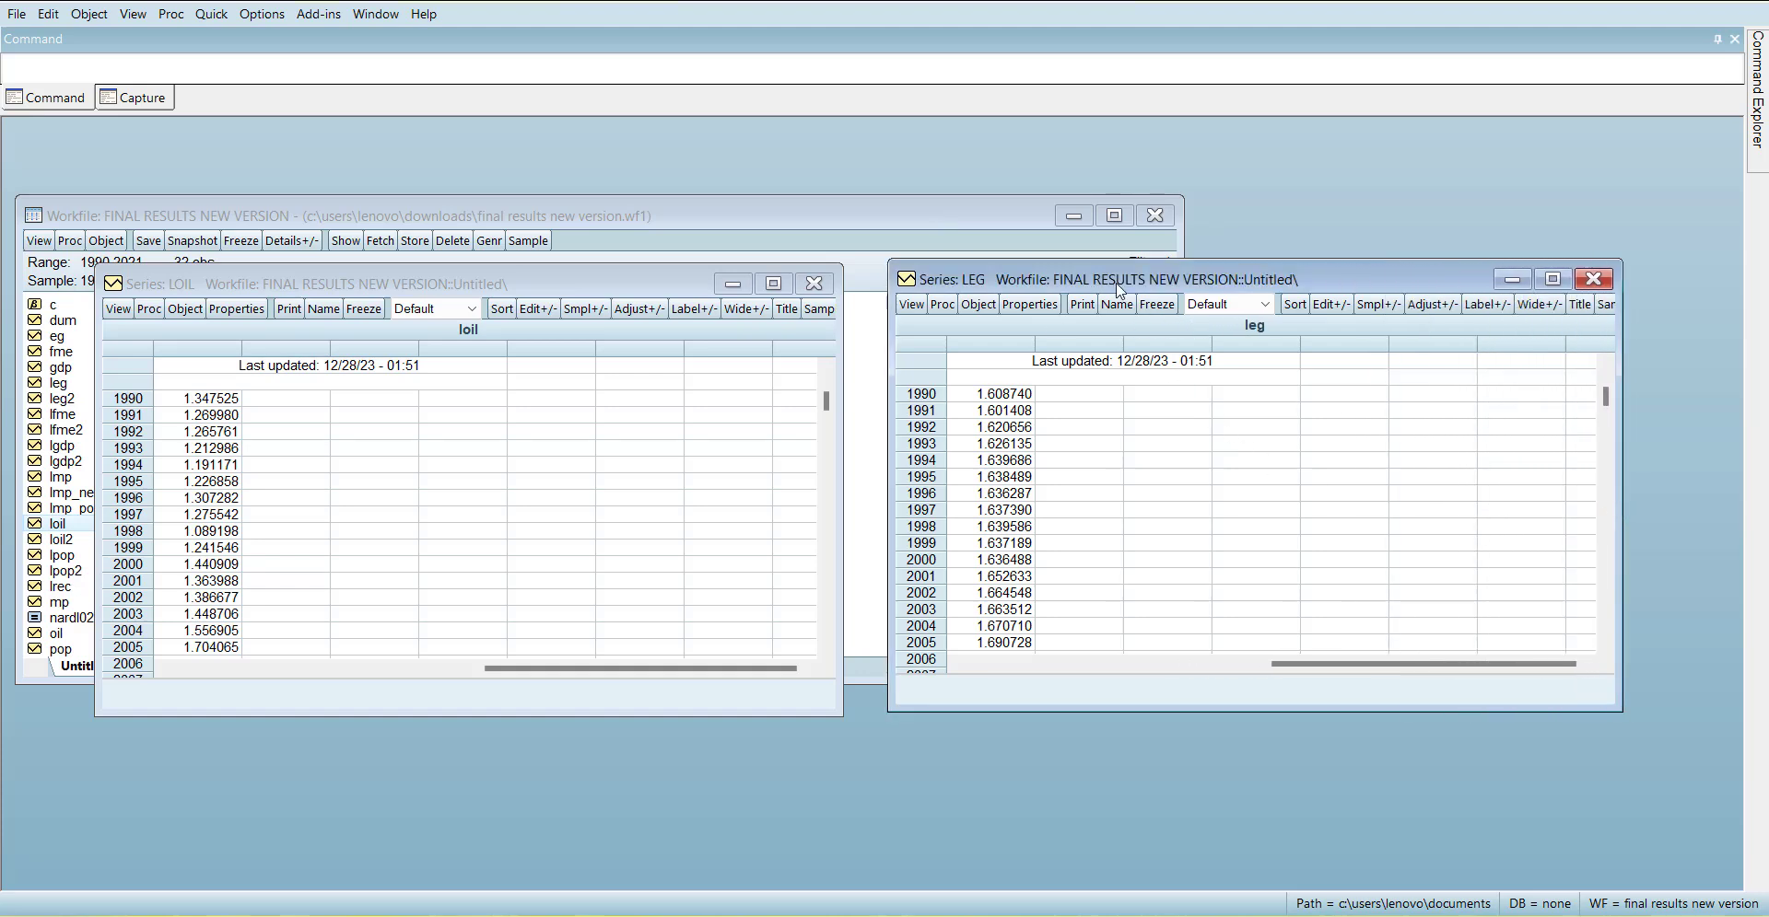
left_click_drag(1096, 286, 1066, 291)
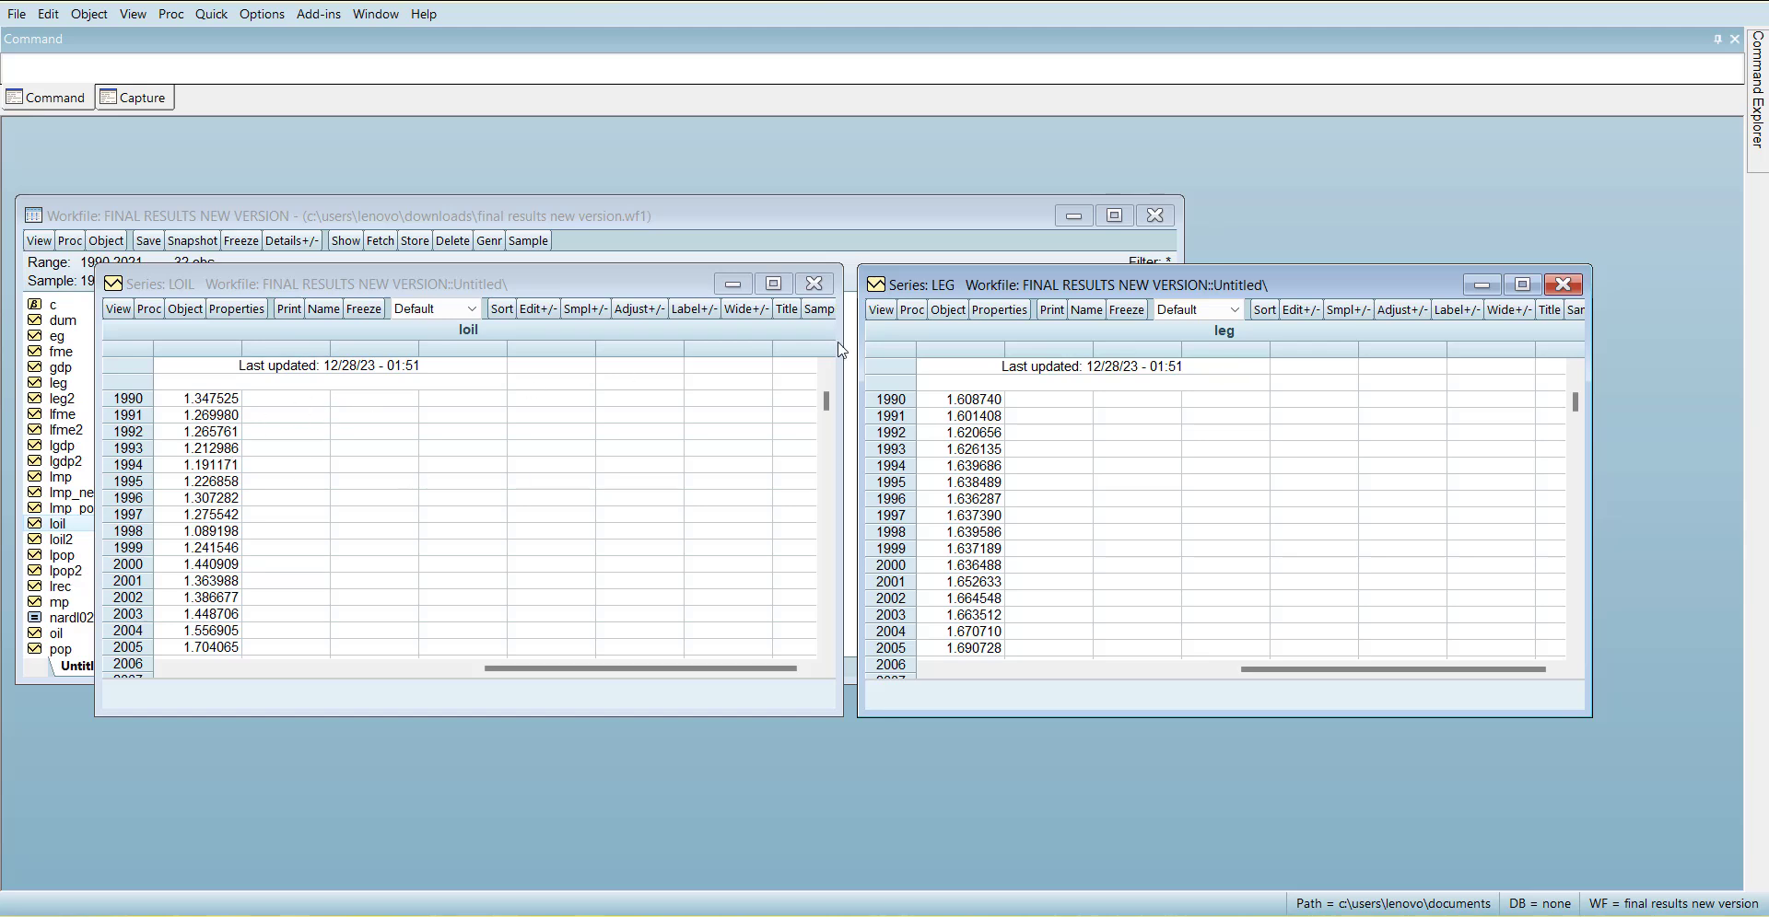
left_click(881, 311)
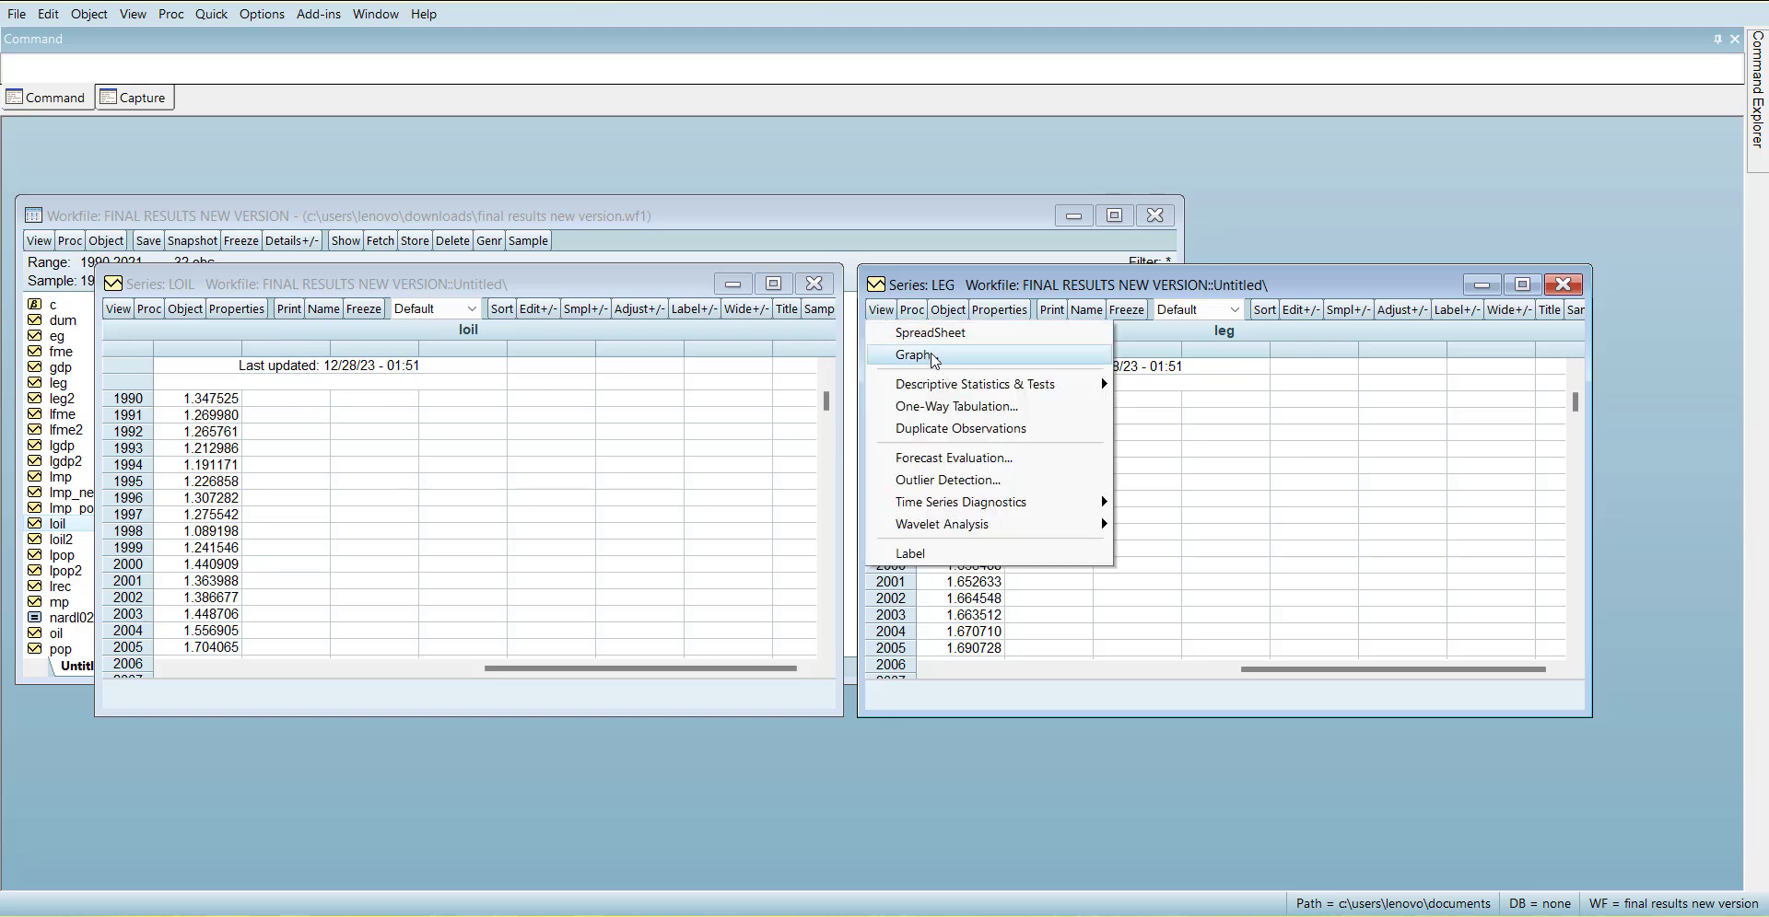
left_click(928, 355)
left_click(1381, 705)
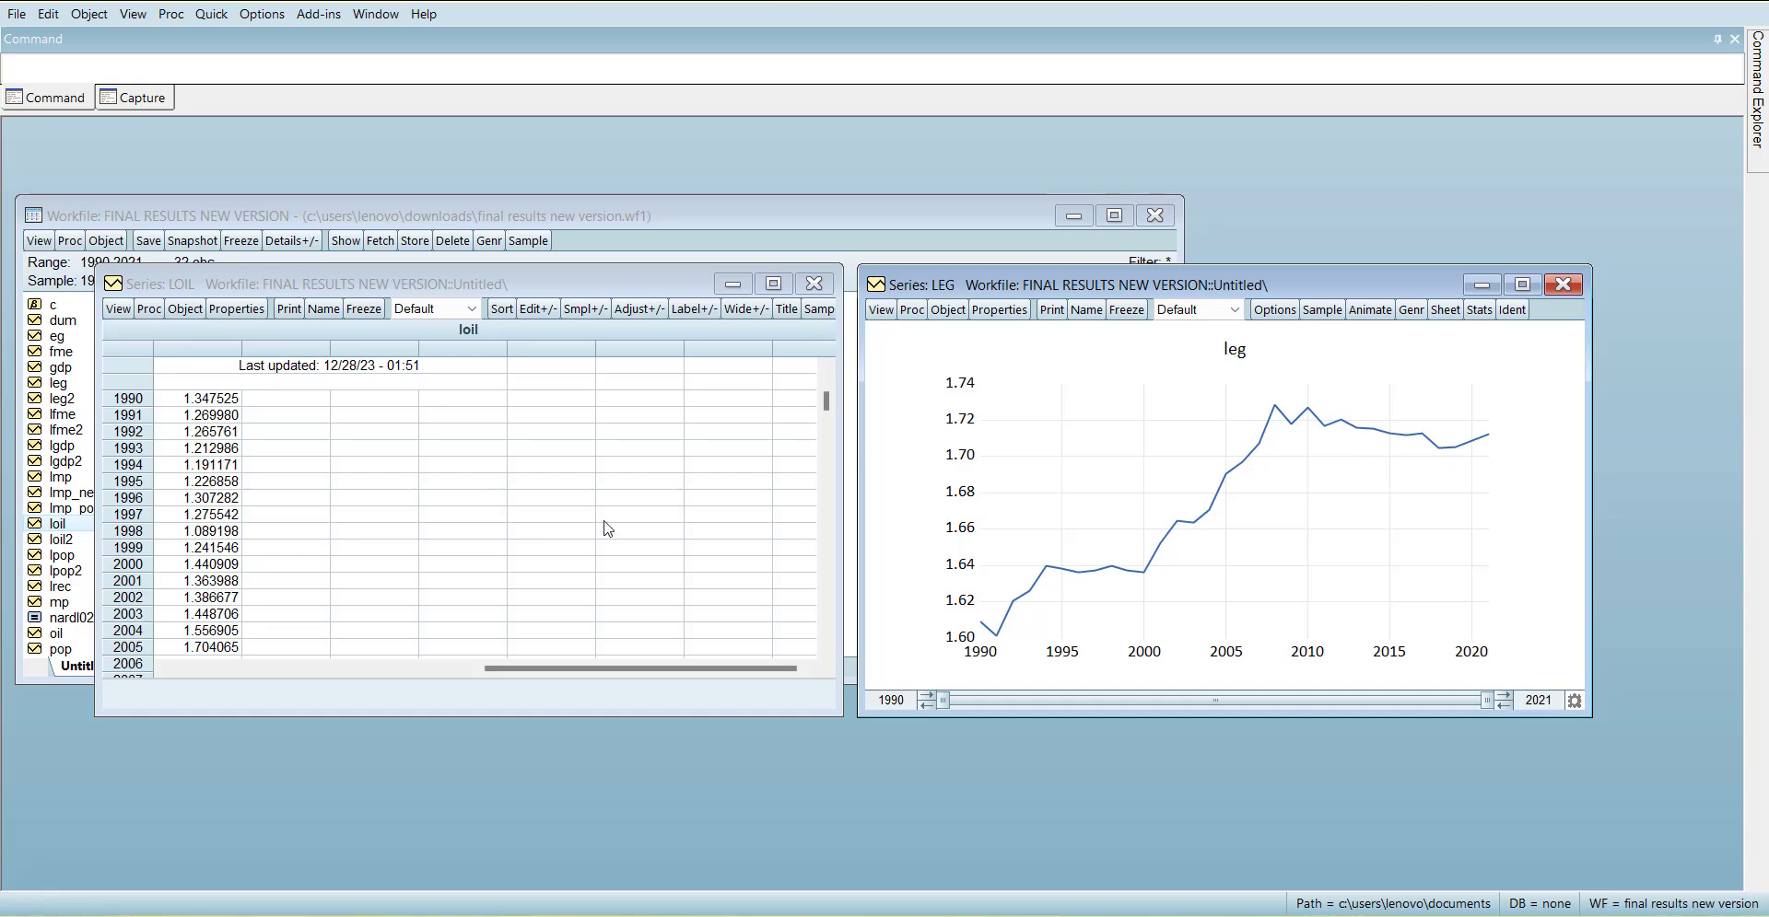
Show the loil series as a Line & Symbol graph of raw data and compare it with the leg graph.
left_click(115, 310)
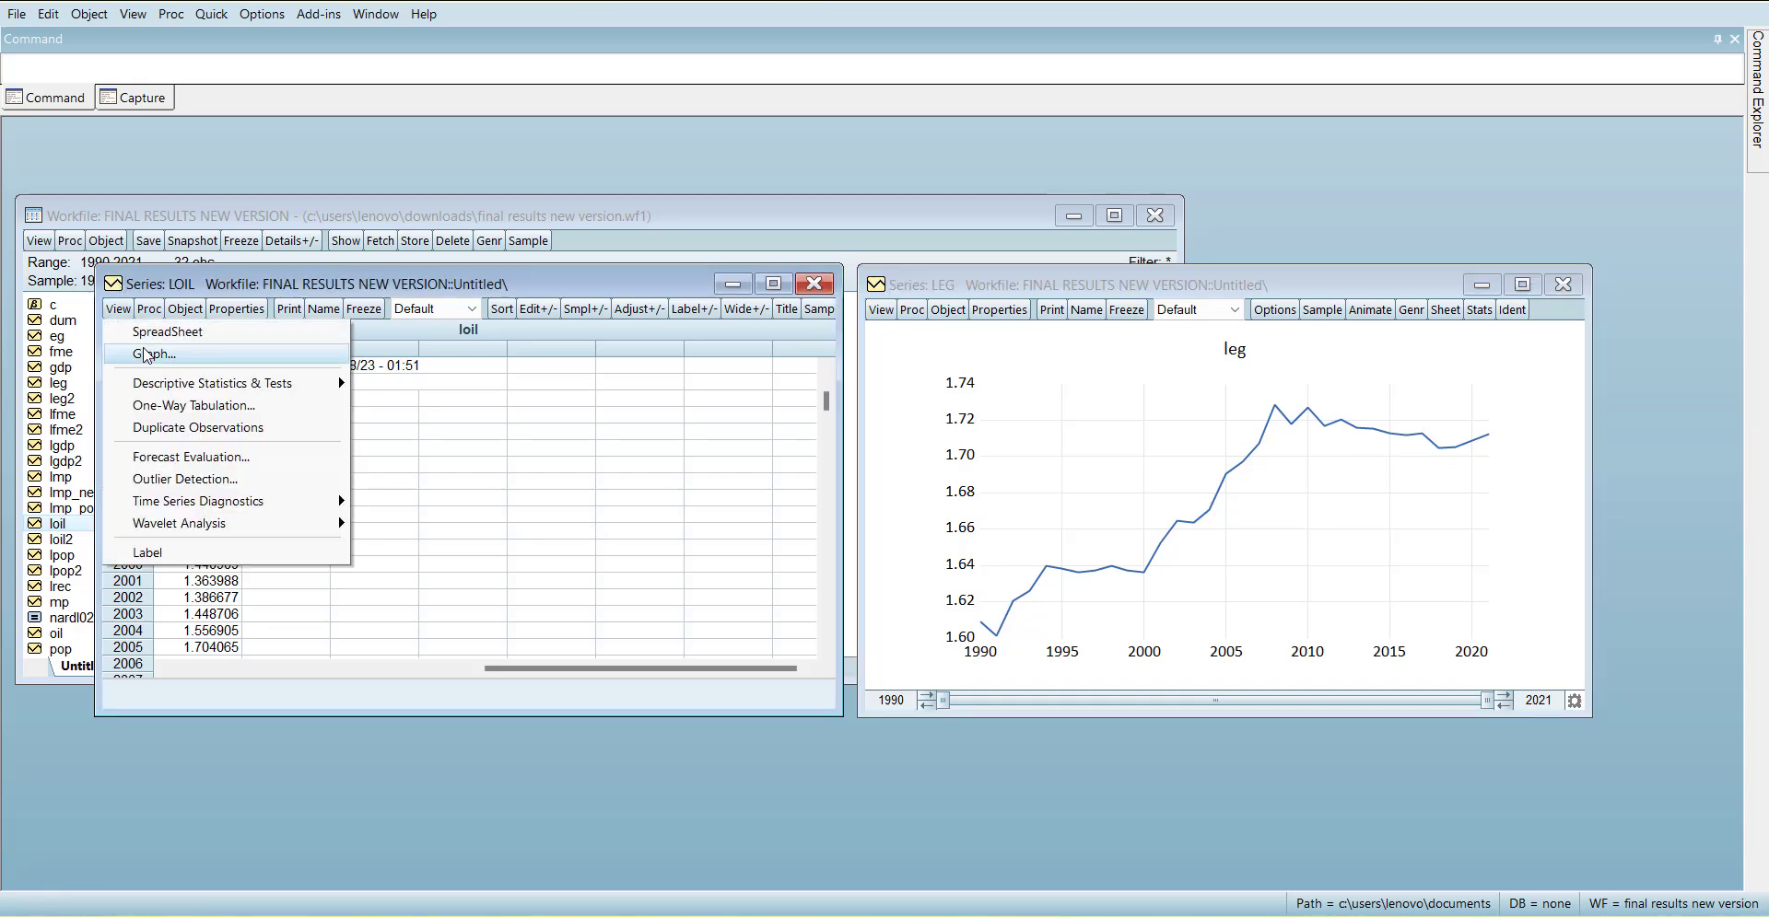
left_click(154, 353)
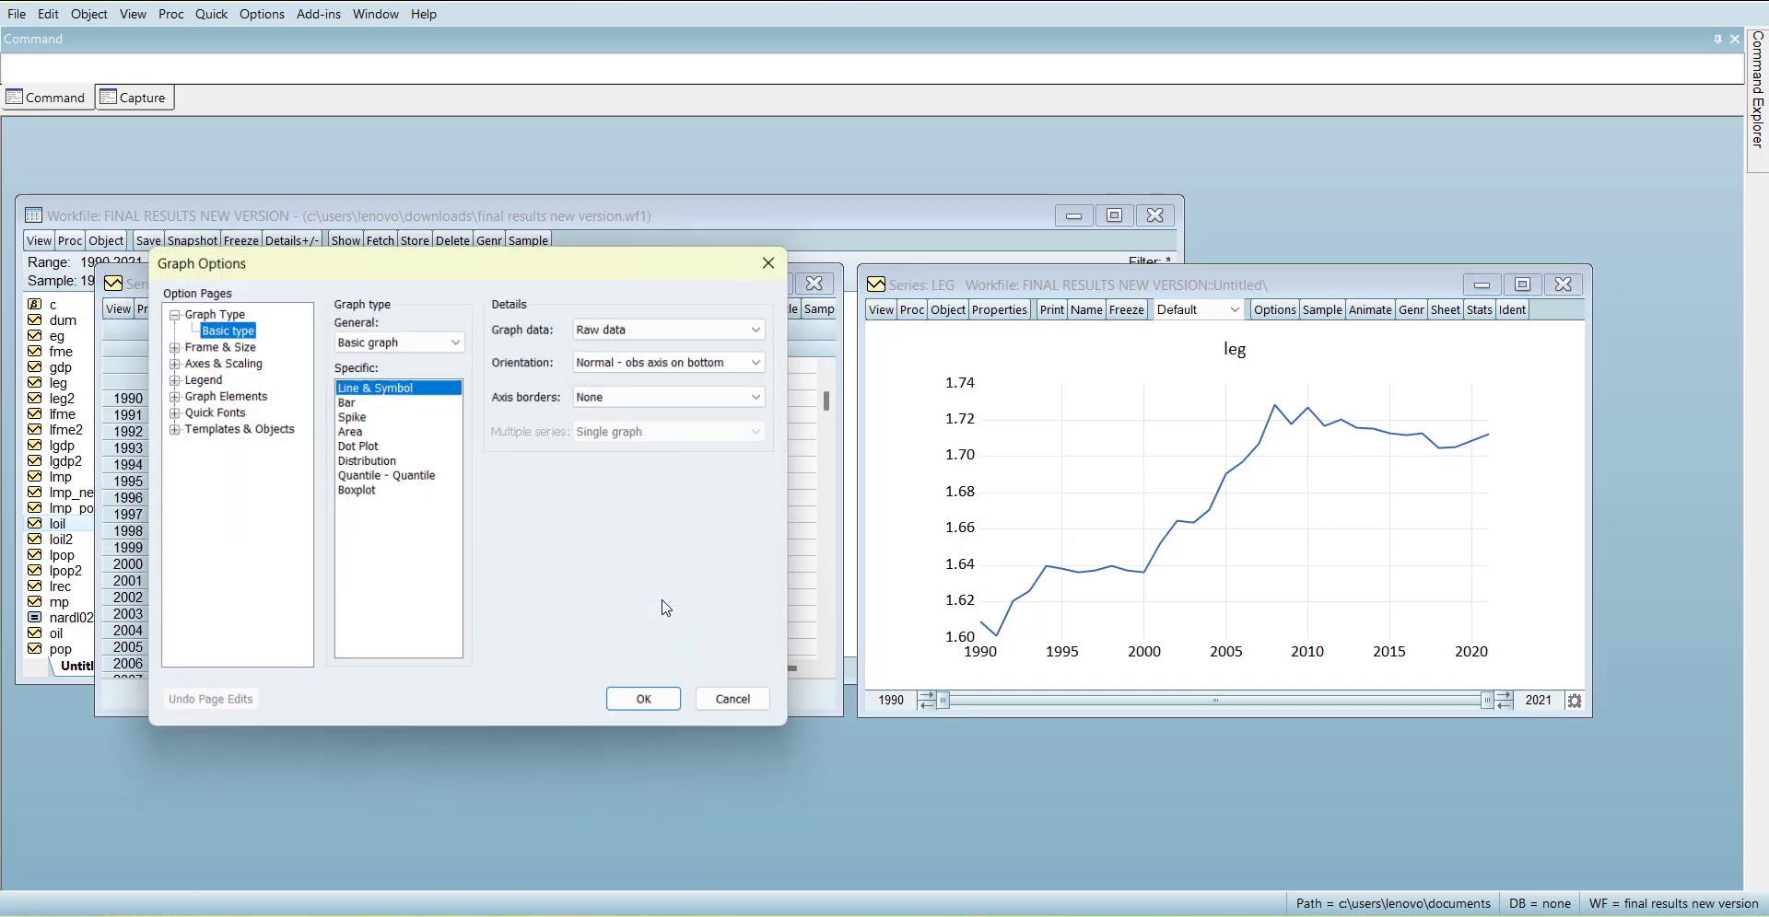
left_click(647, 701)
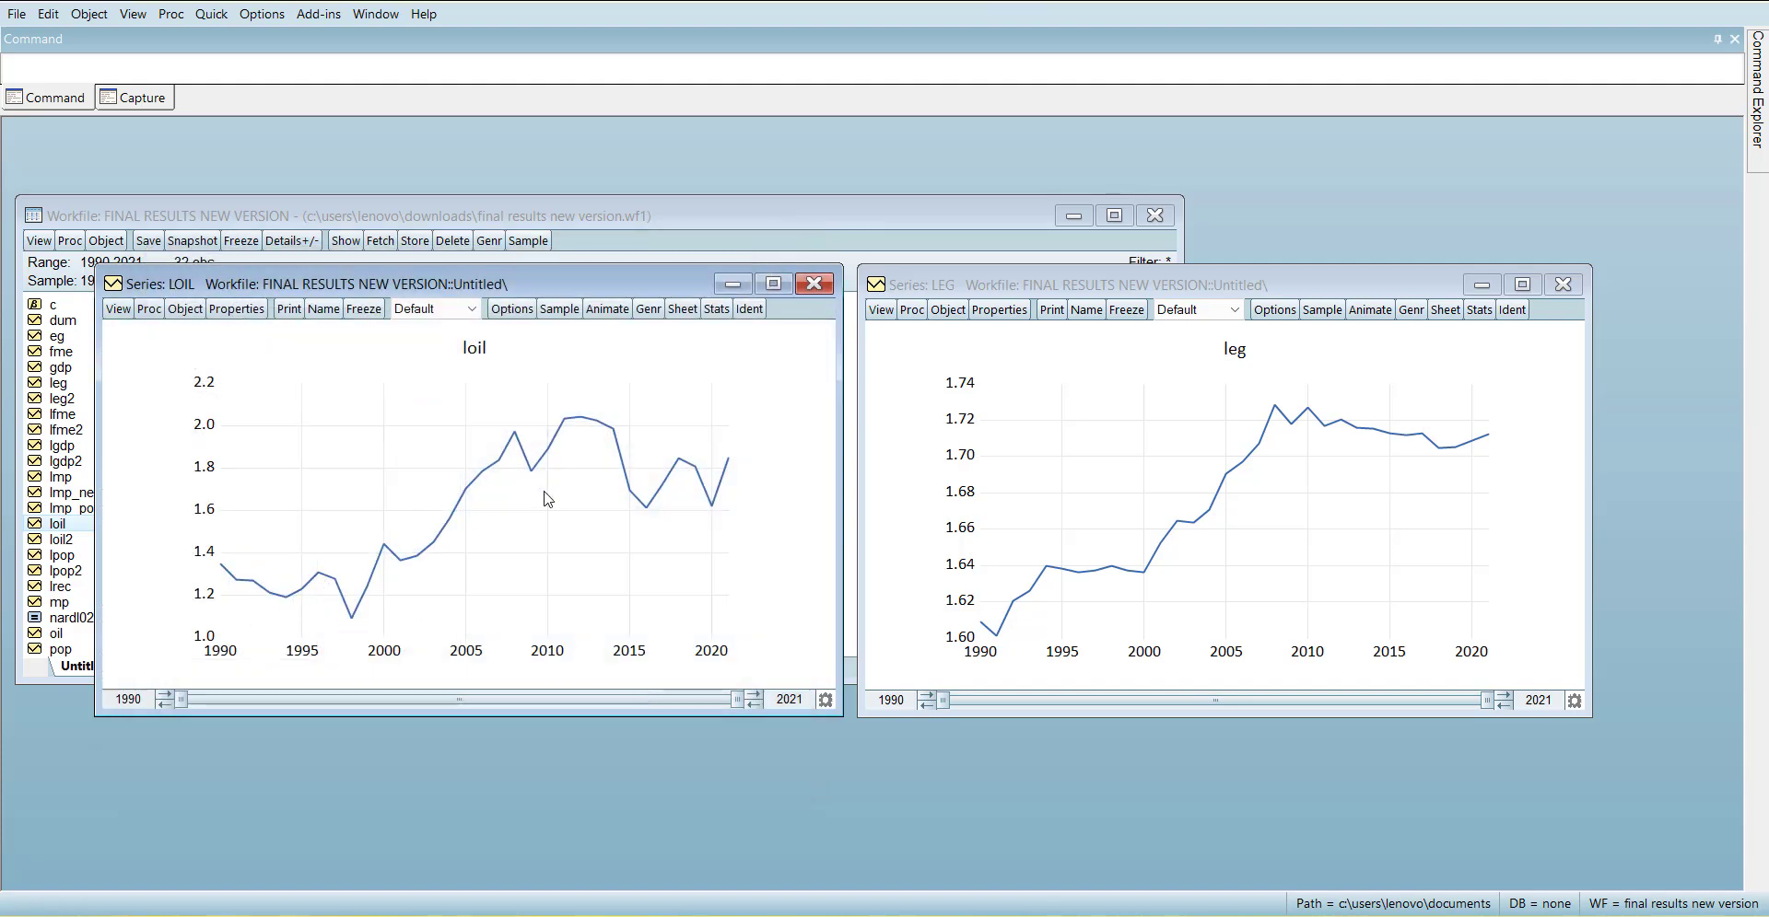
mouse_move(651, 526)
mouse_move(1243, 472)
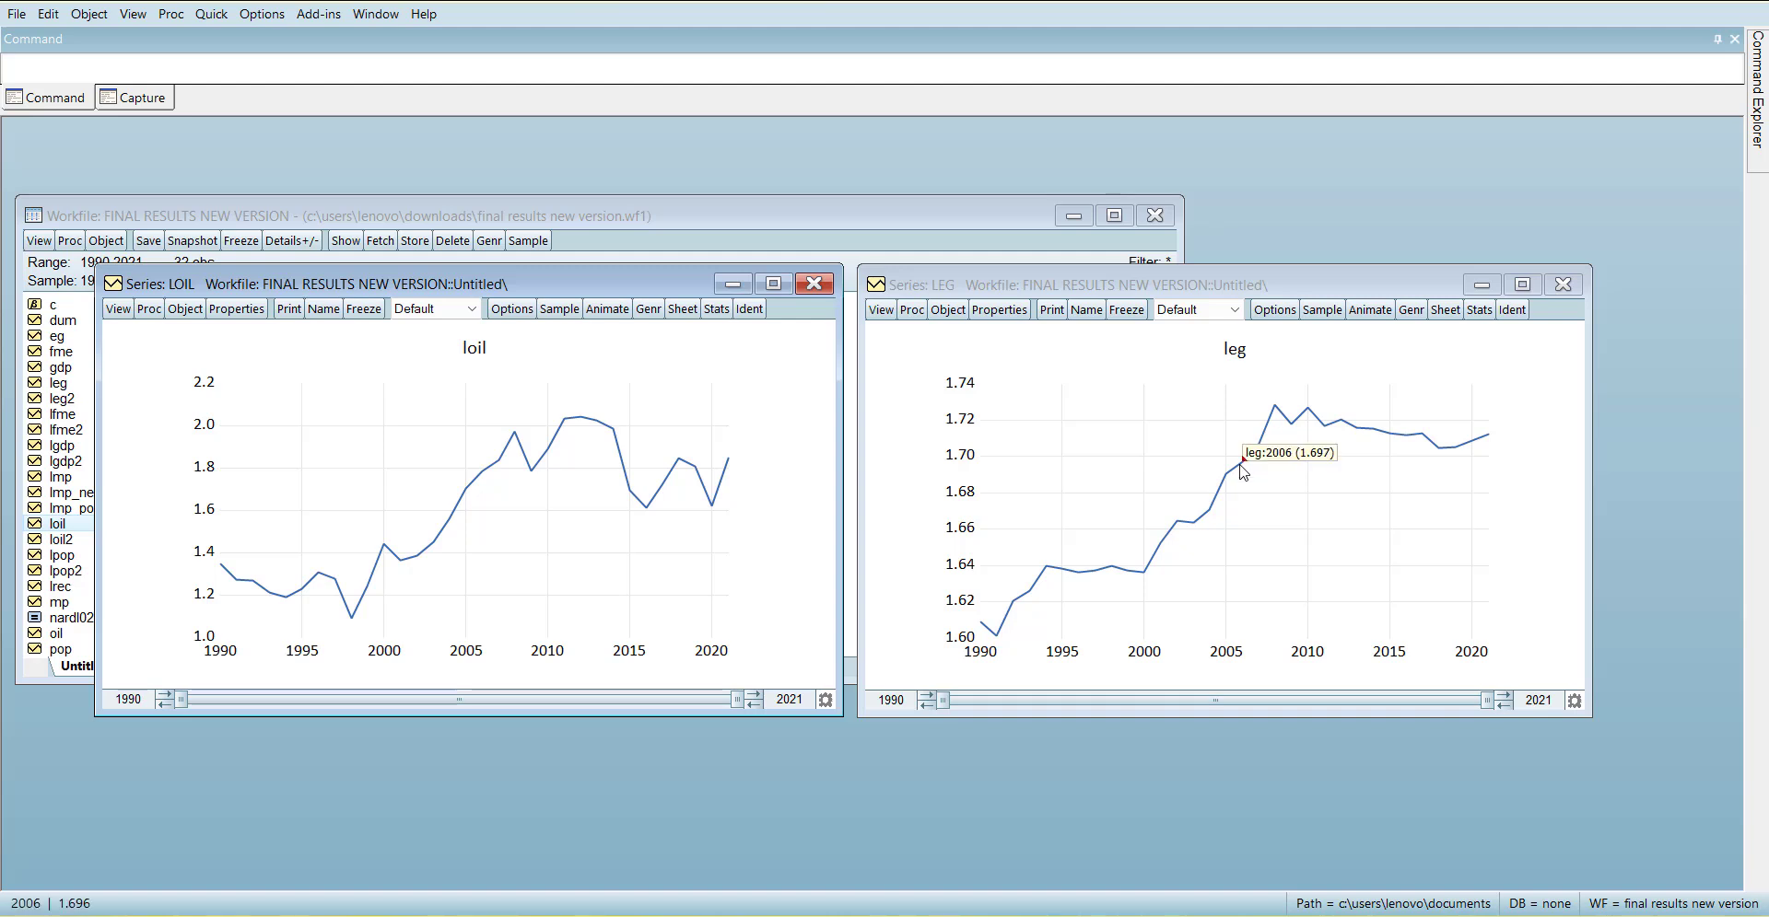
Run a Rolling (RADF) bubble test on LEG with window length 10, intercept and 4 lags, and review its summary and ADF graph.
left_click(881, 320)
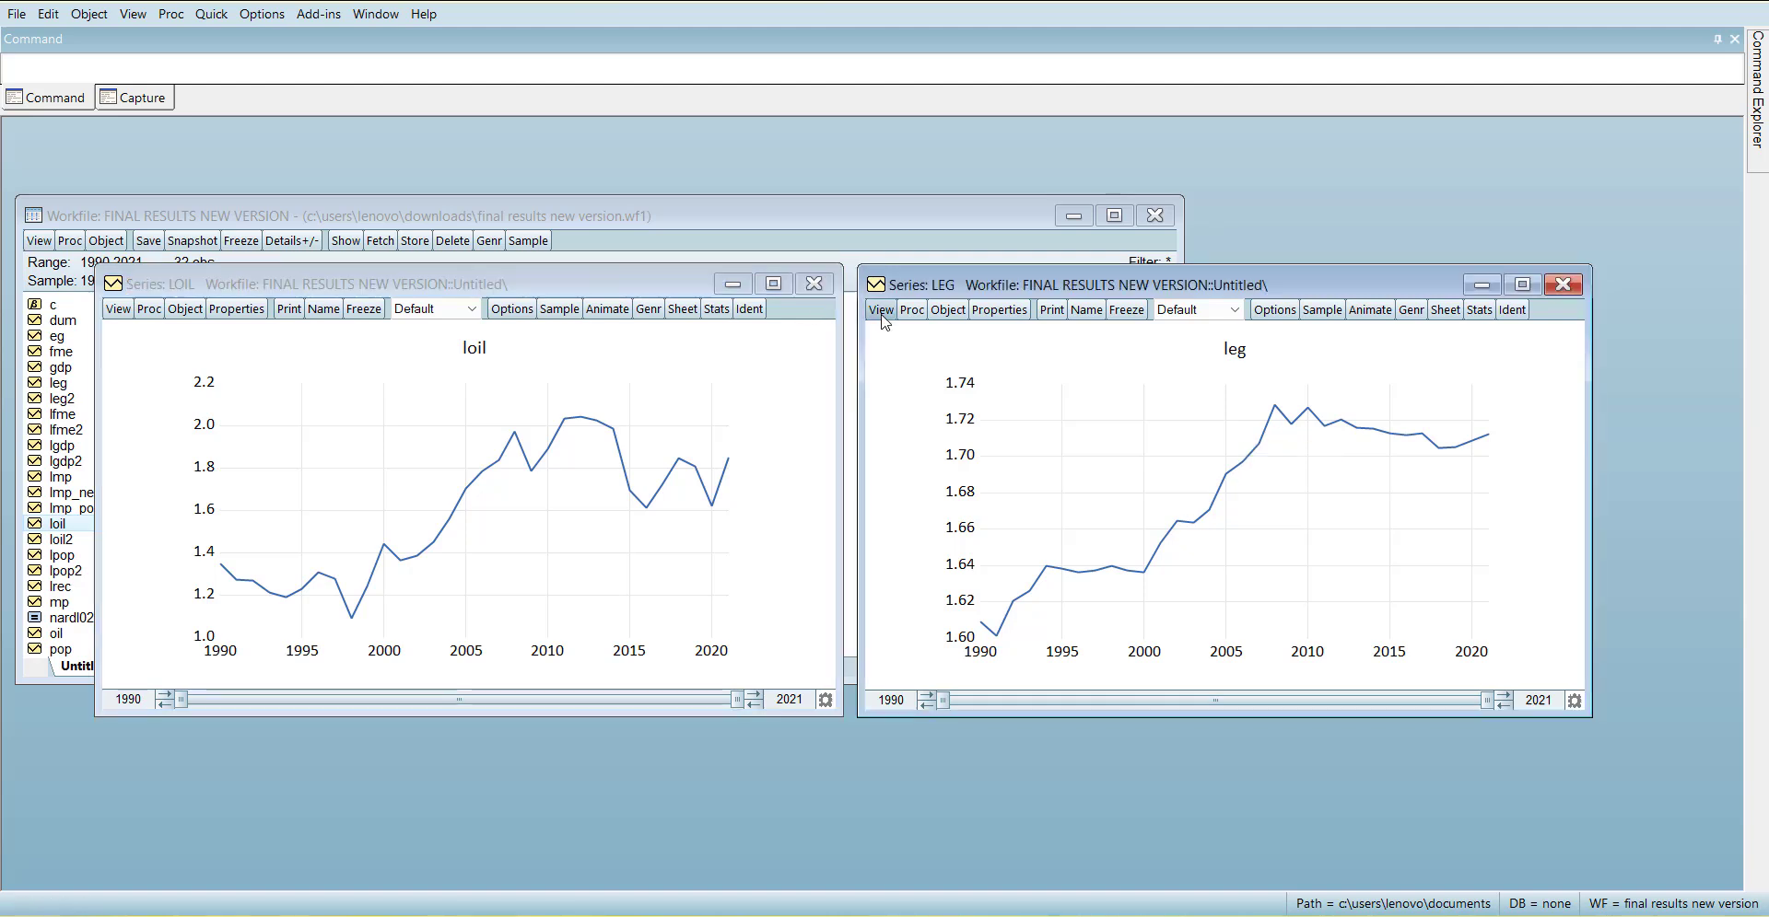
left_click(882, 313)
mouse_move(1078, 502)
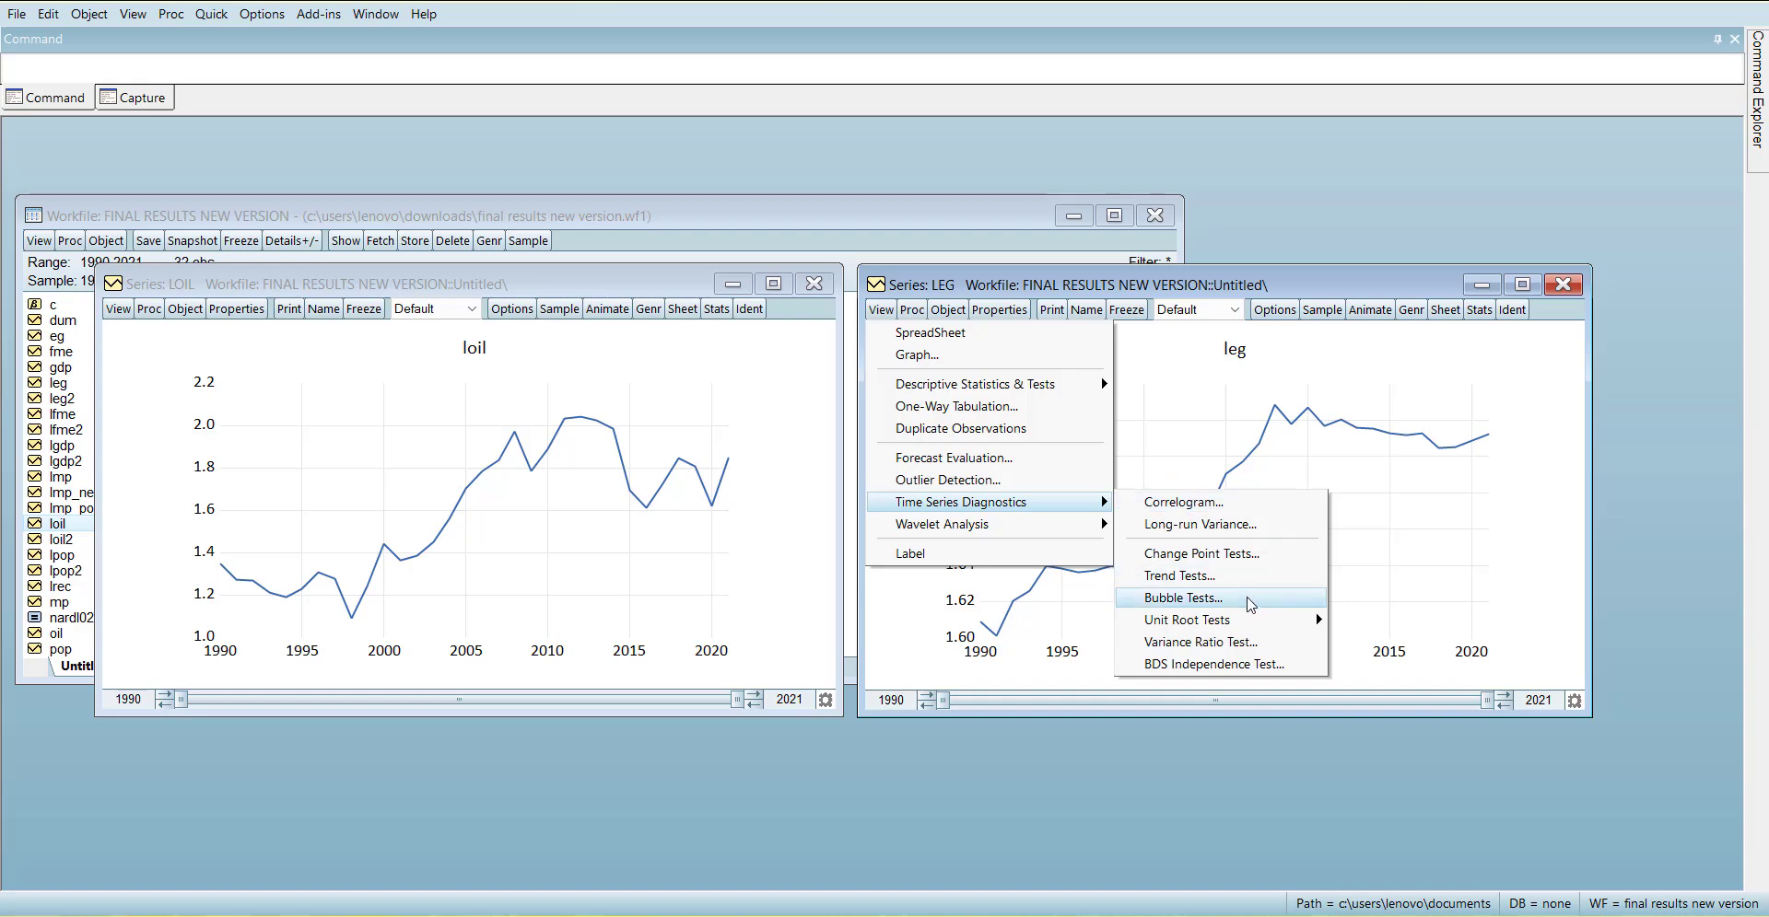
left_click(1249, 604)
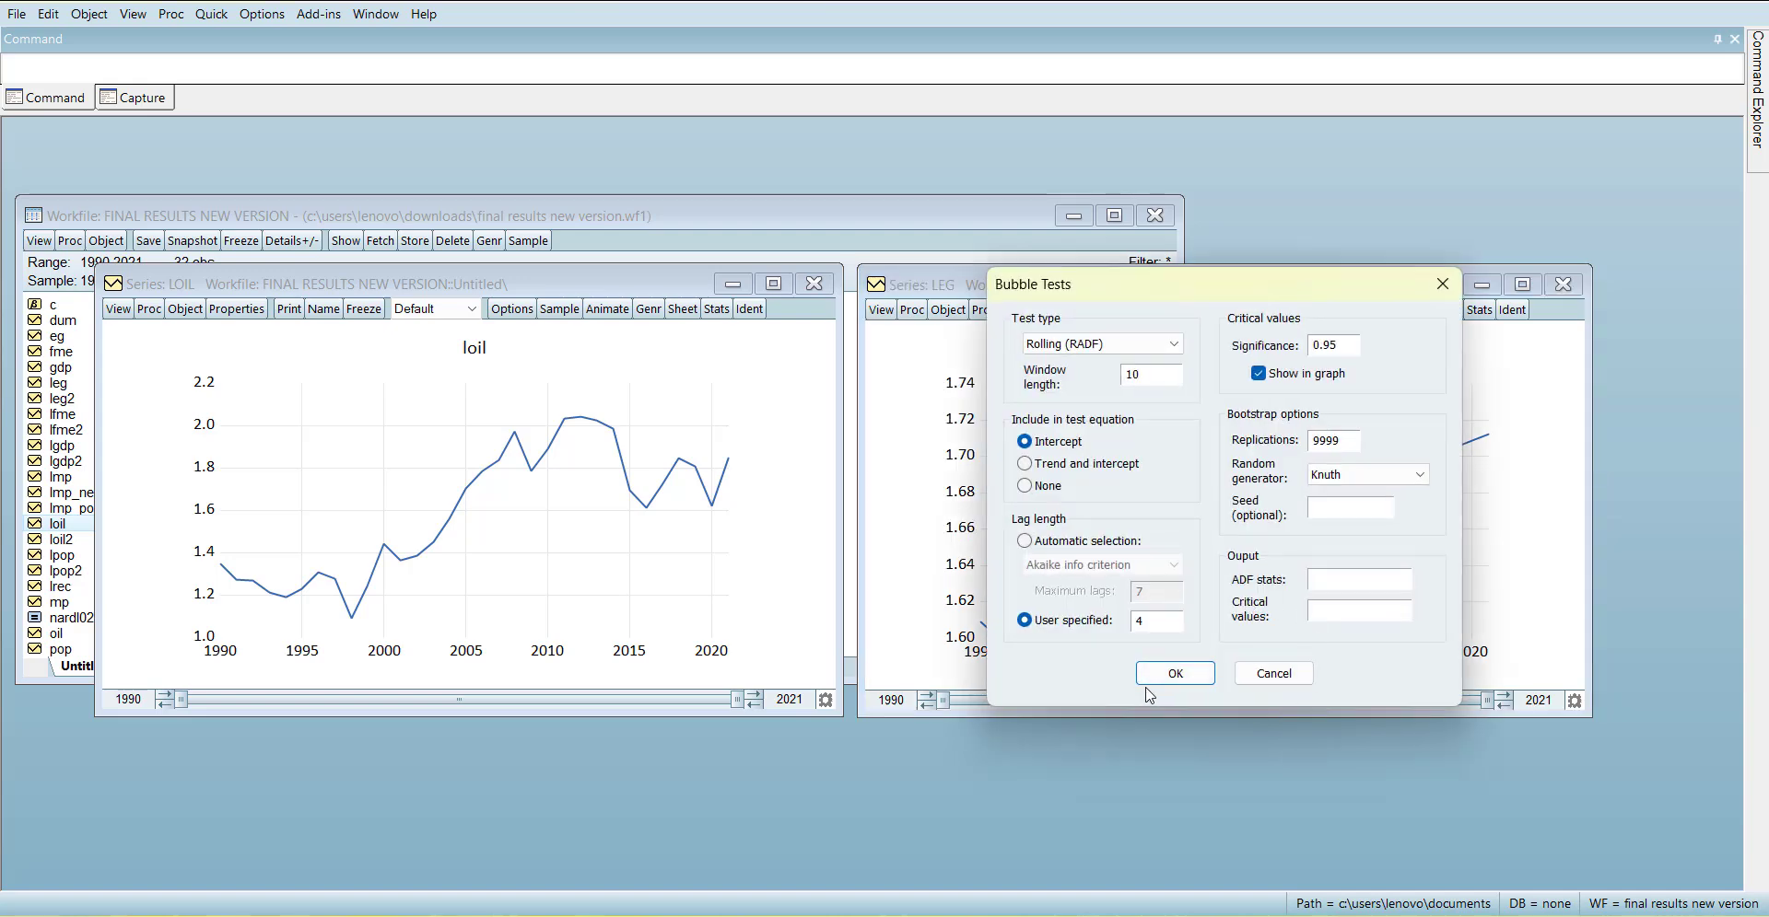
left_click(1173, 672)
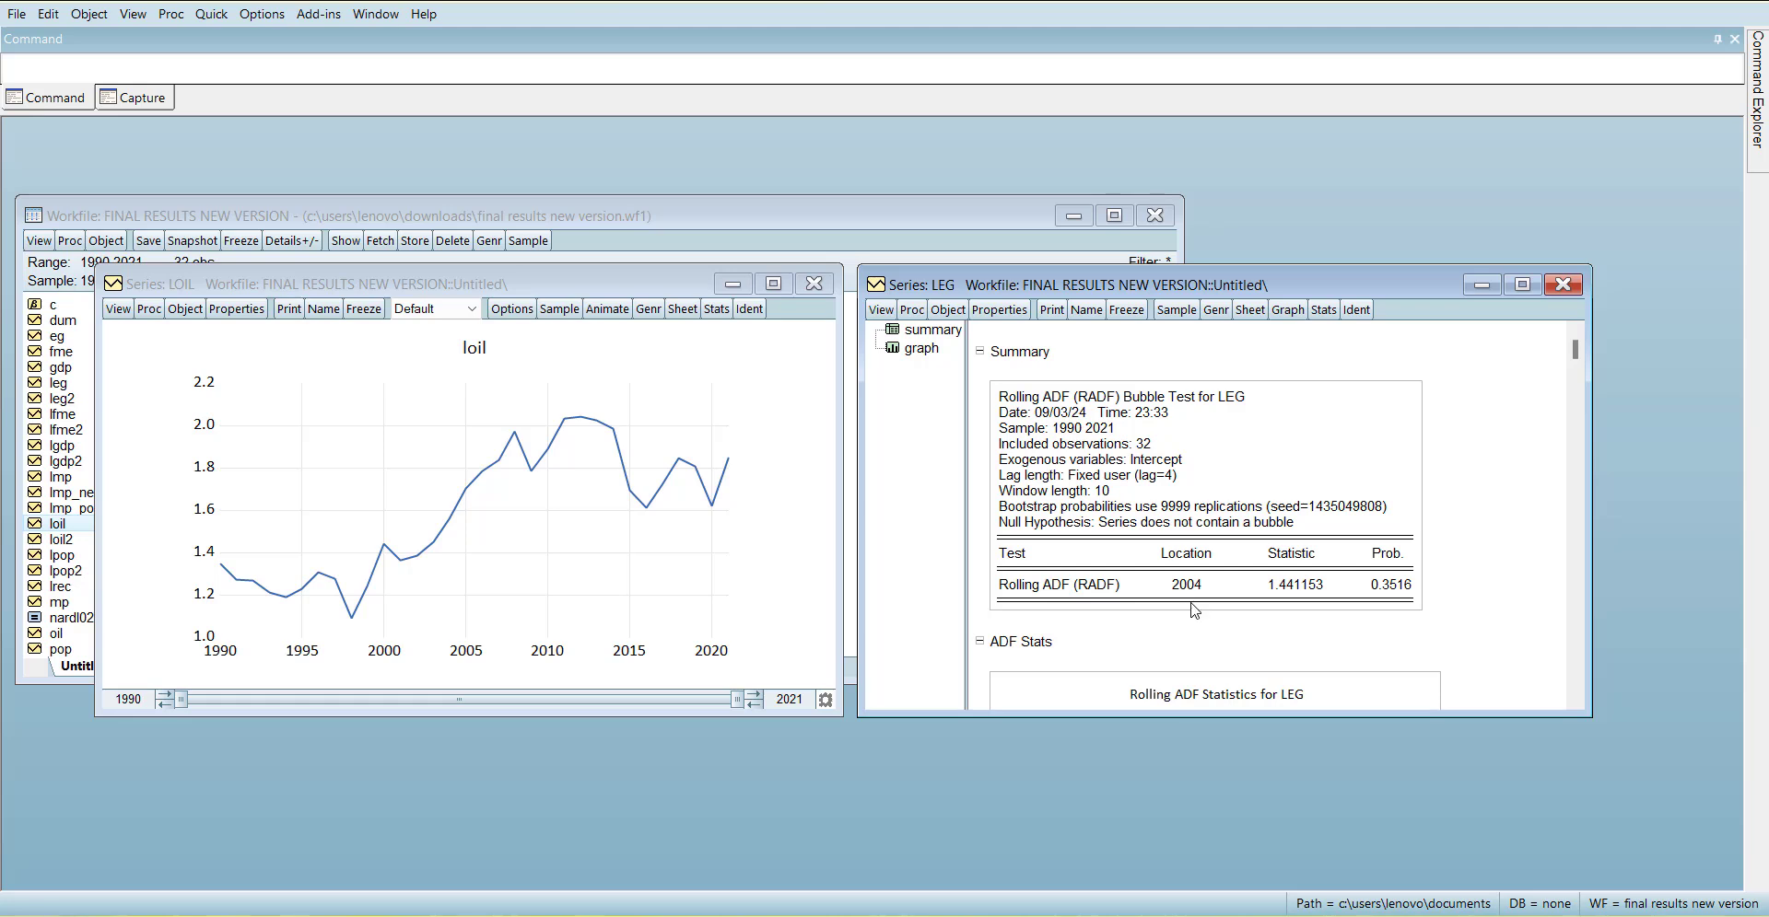
scroll(1384, 599, "down", 2)
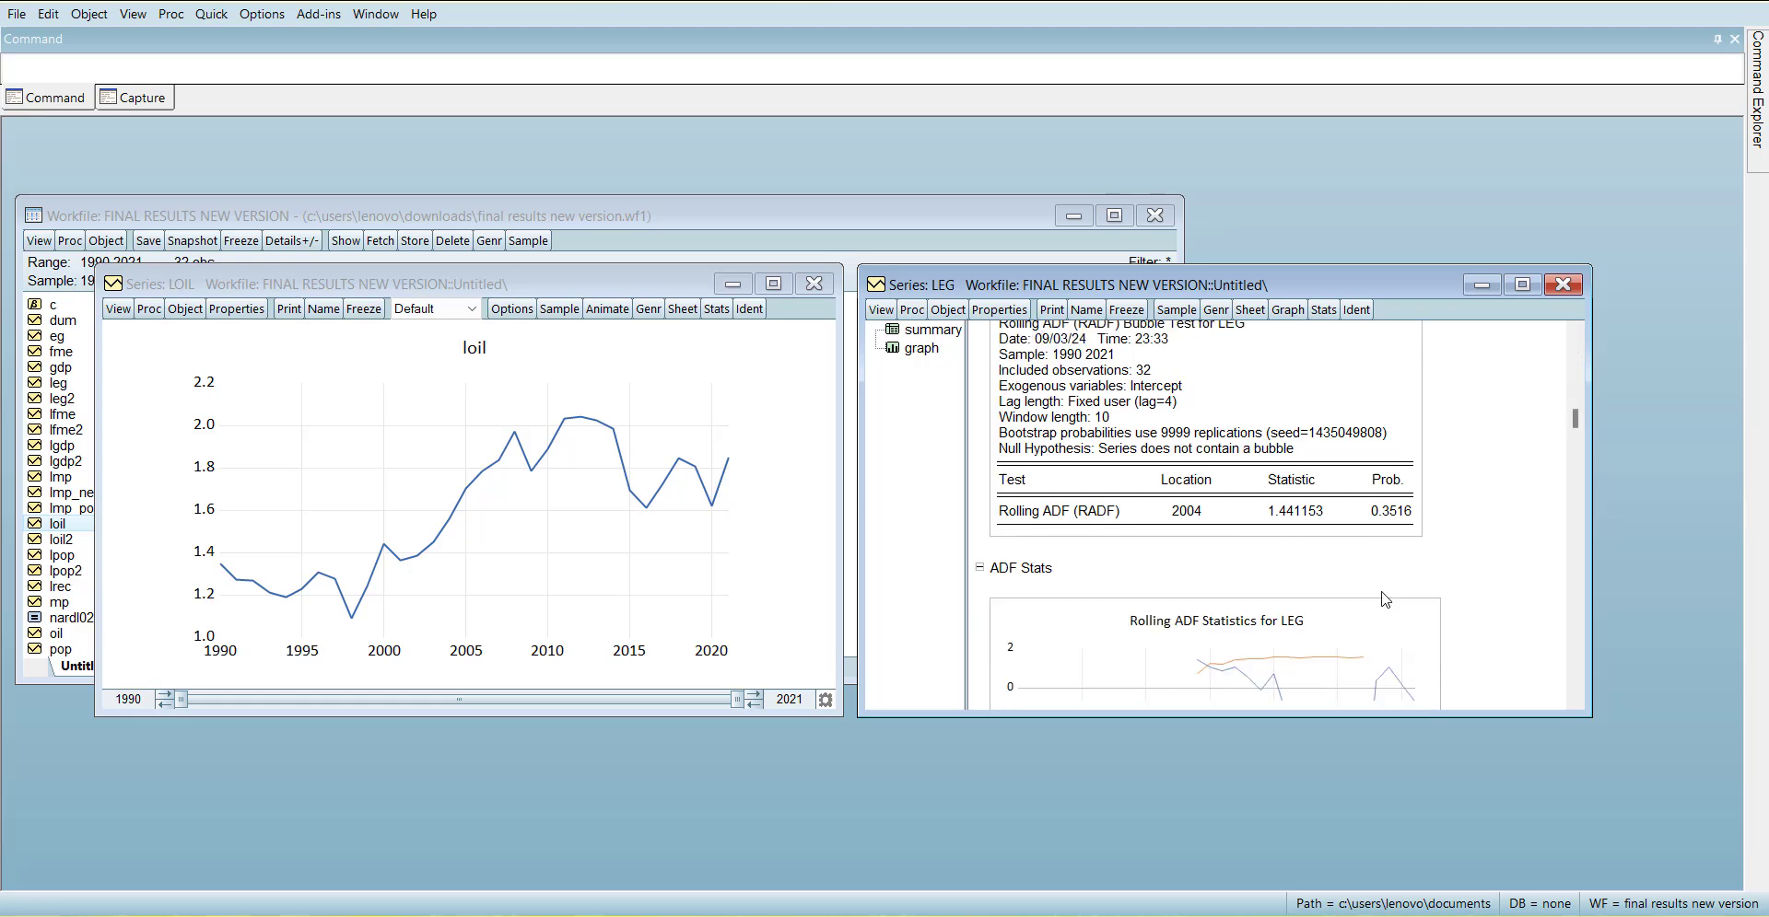
scroll(1385, 600, "down", 2)
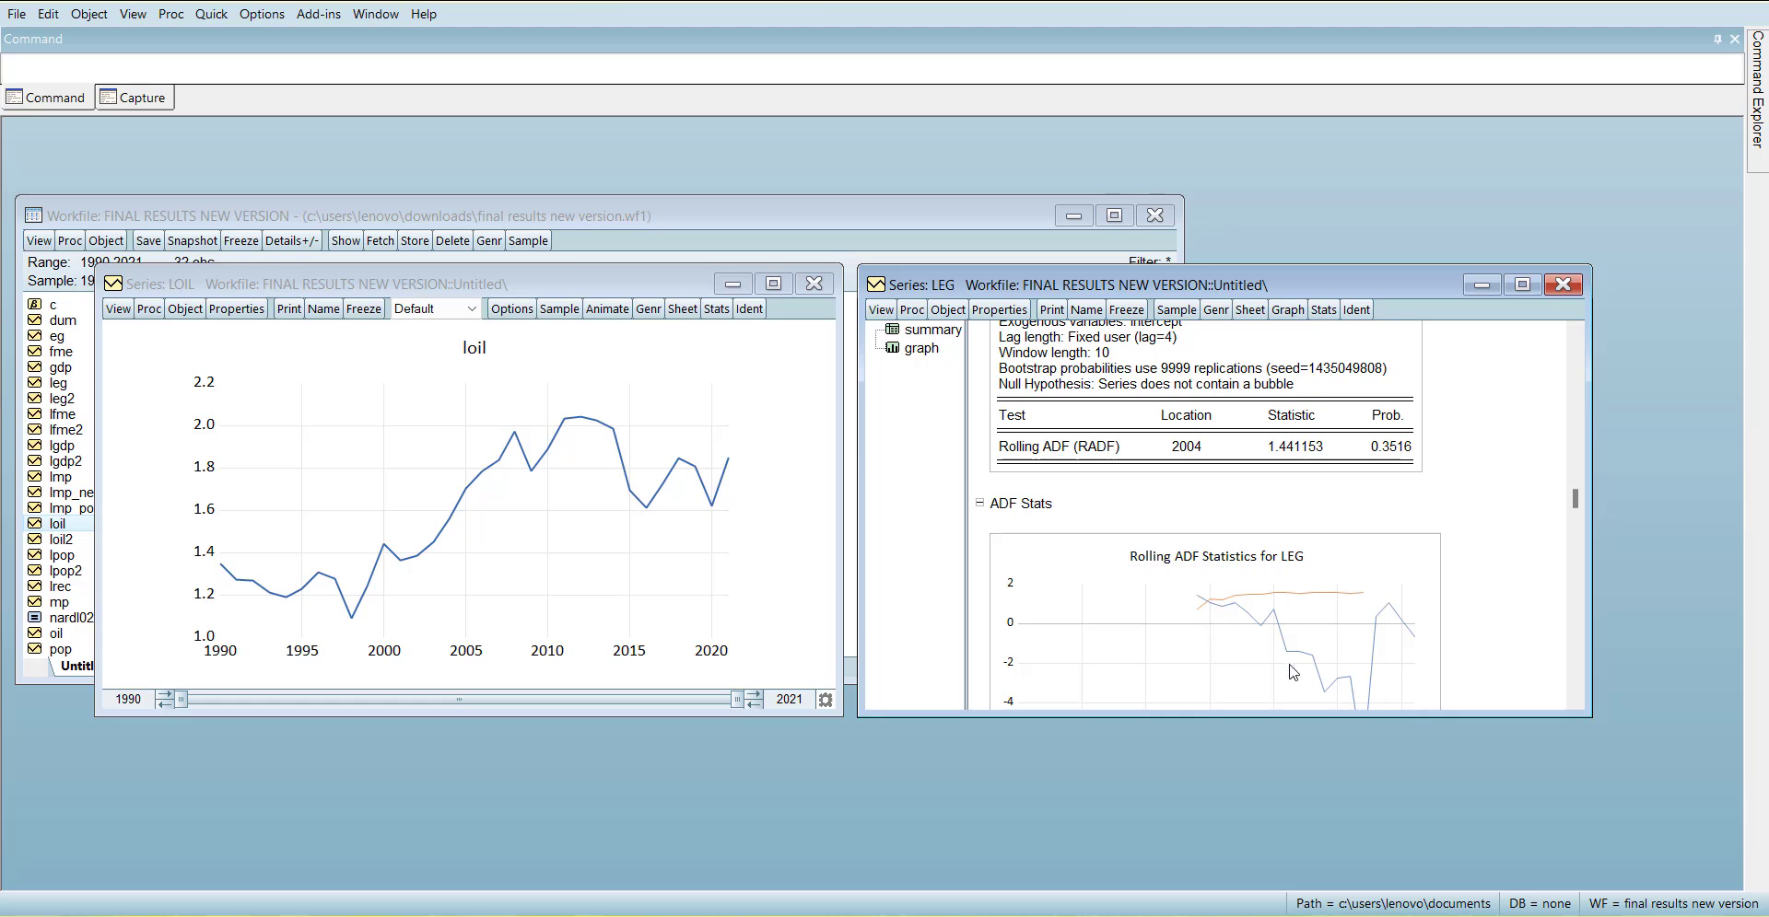
scroll(1292, 673, "down", 1)
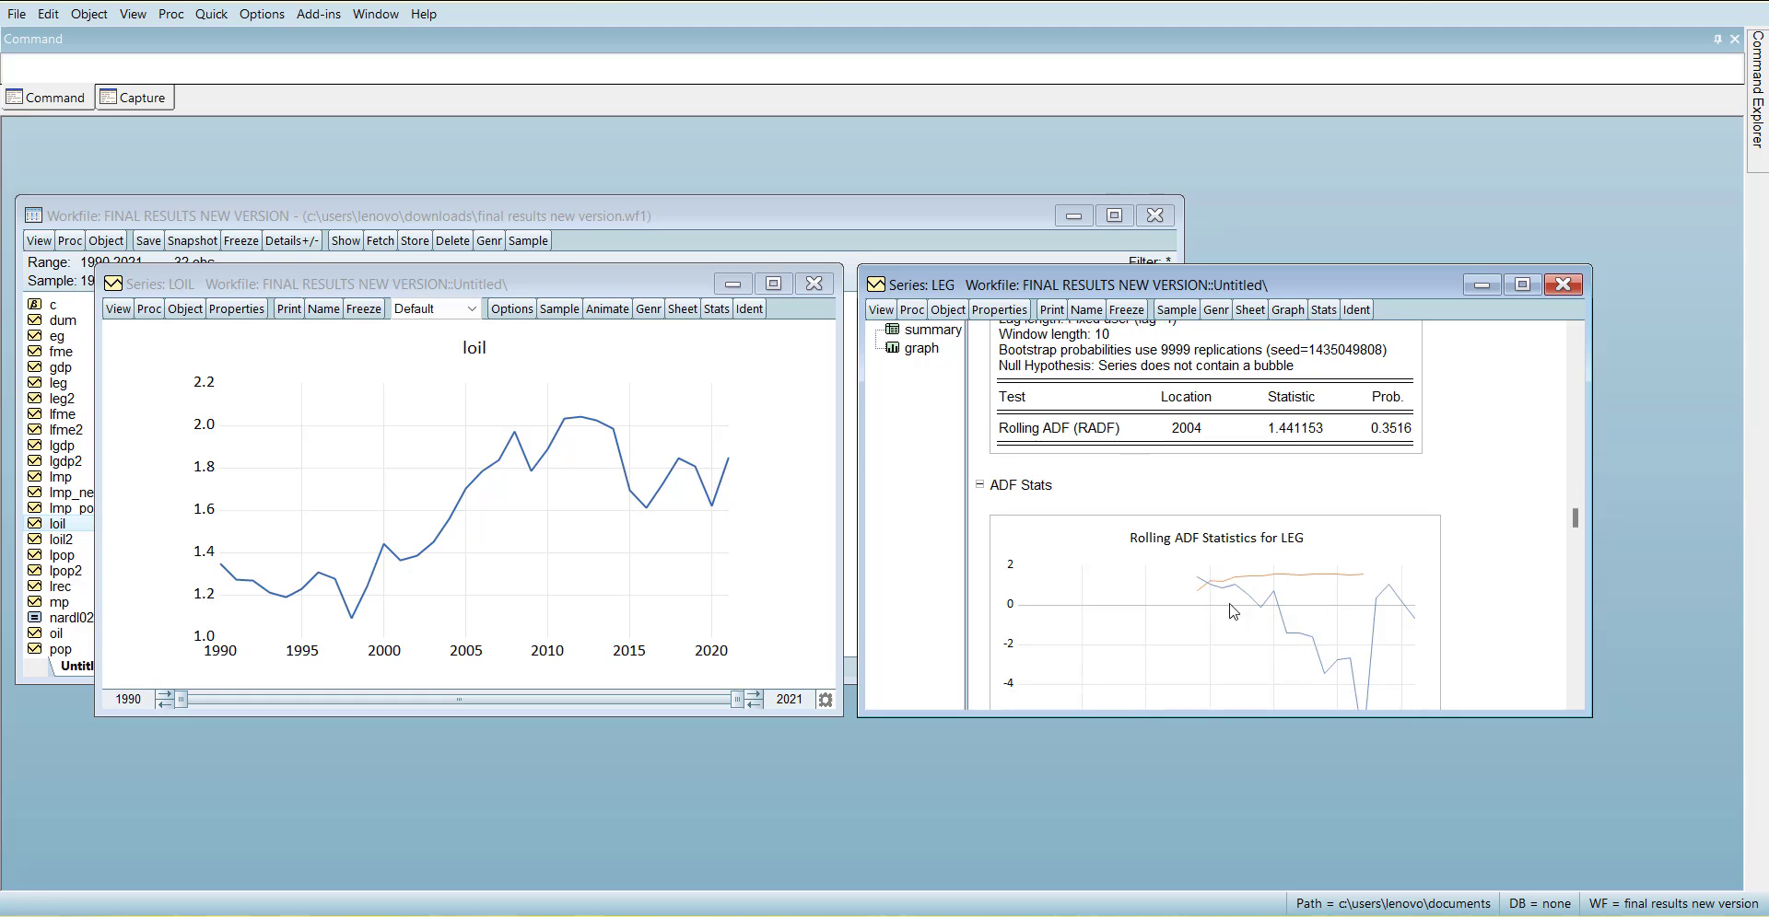
Return the LEG series from the bubble test output to a Line & Symbol graph of raw data.
left_click(883, 310)
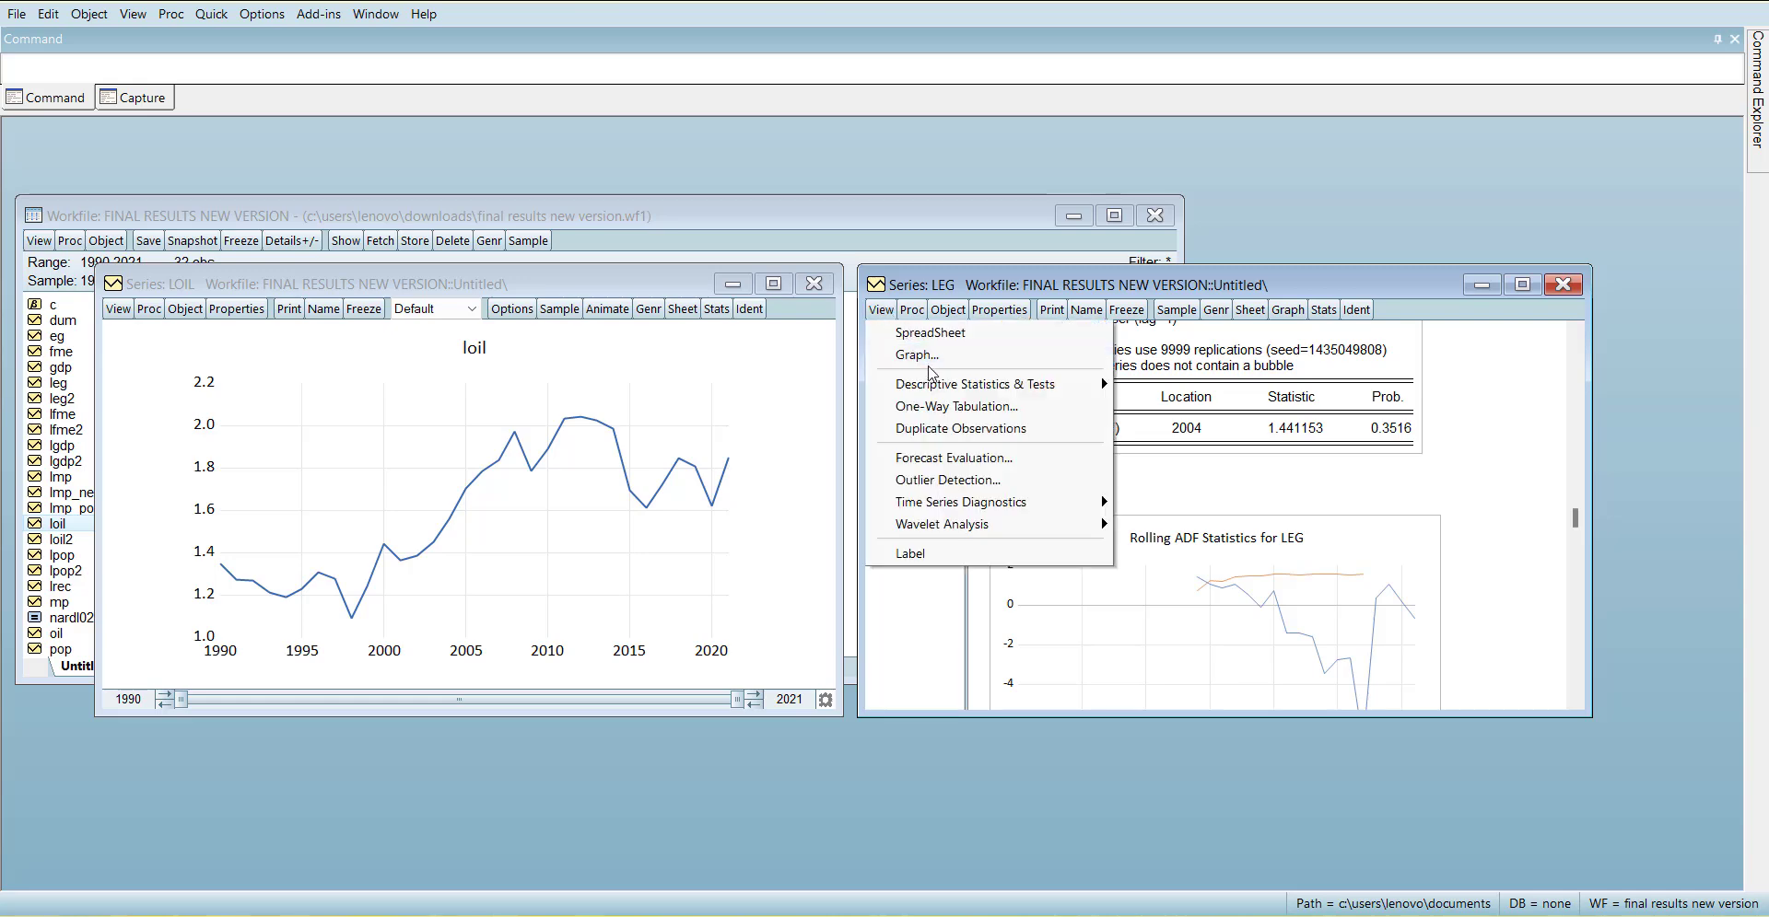
left_click(921, 355)
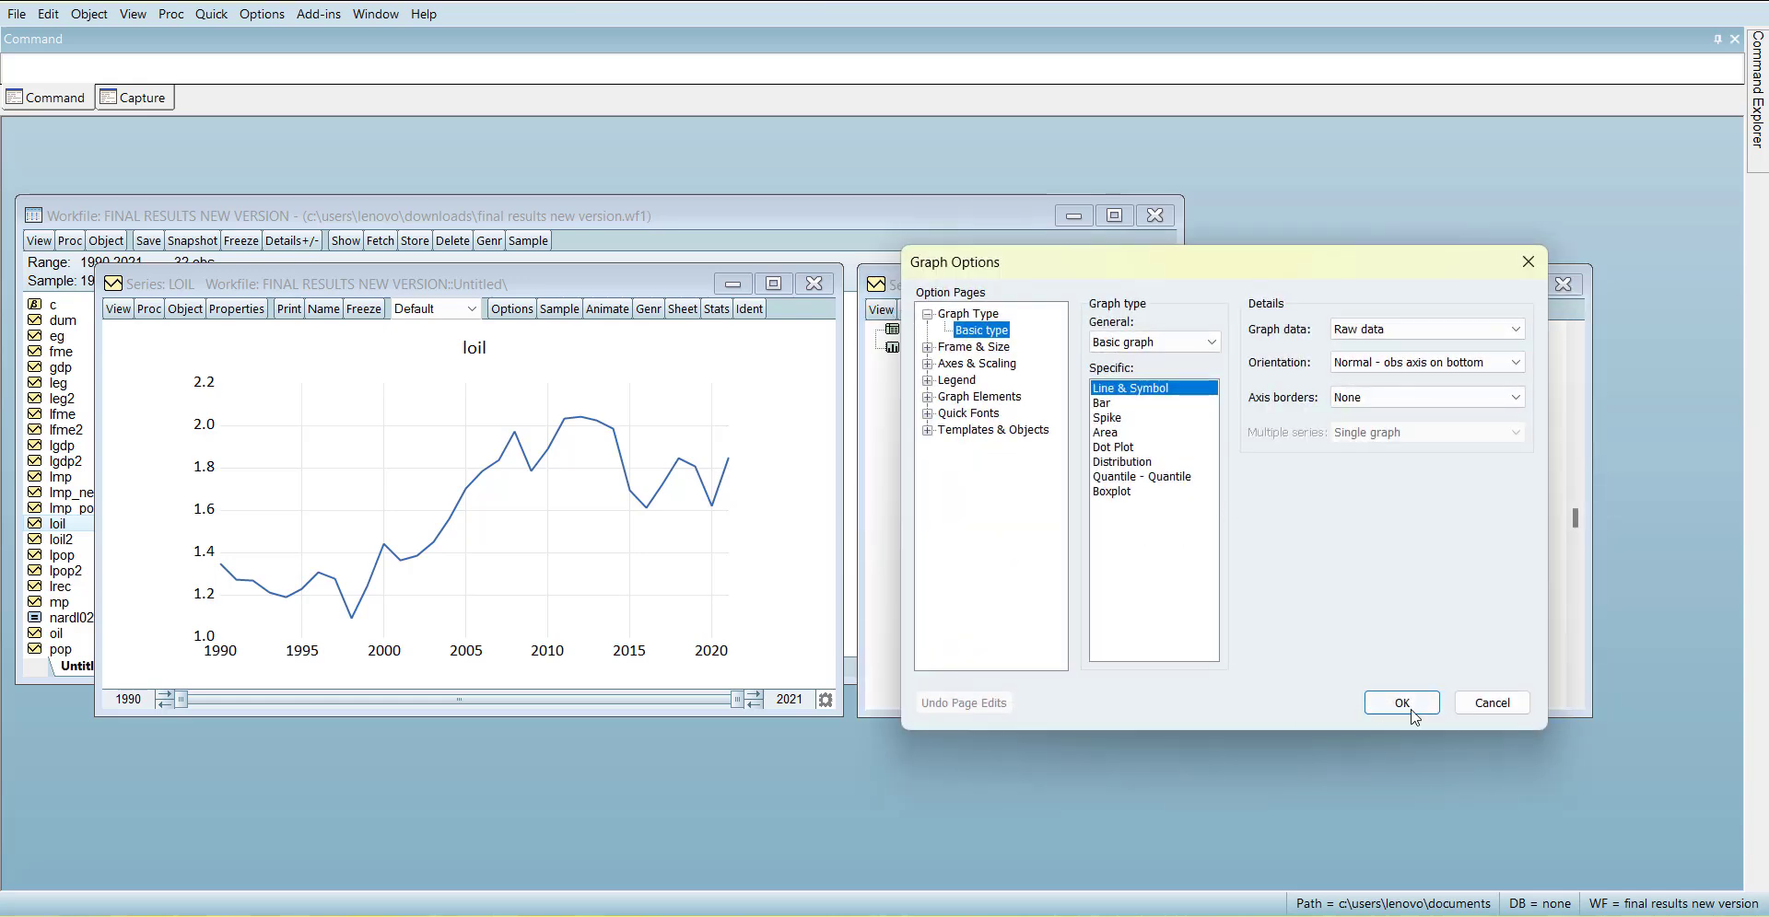
left_click(1401, 704)
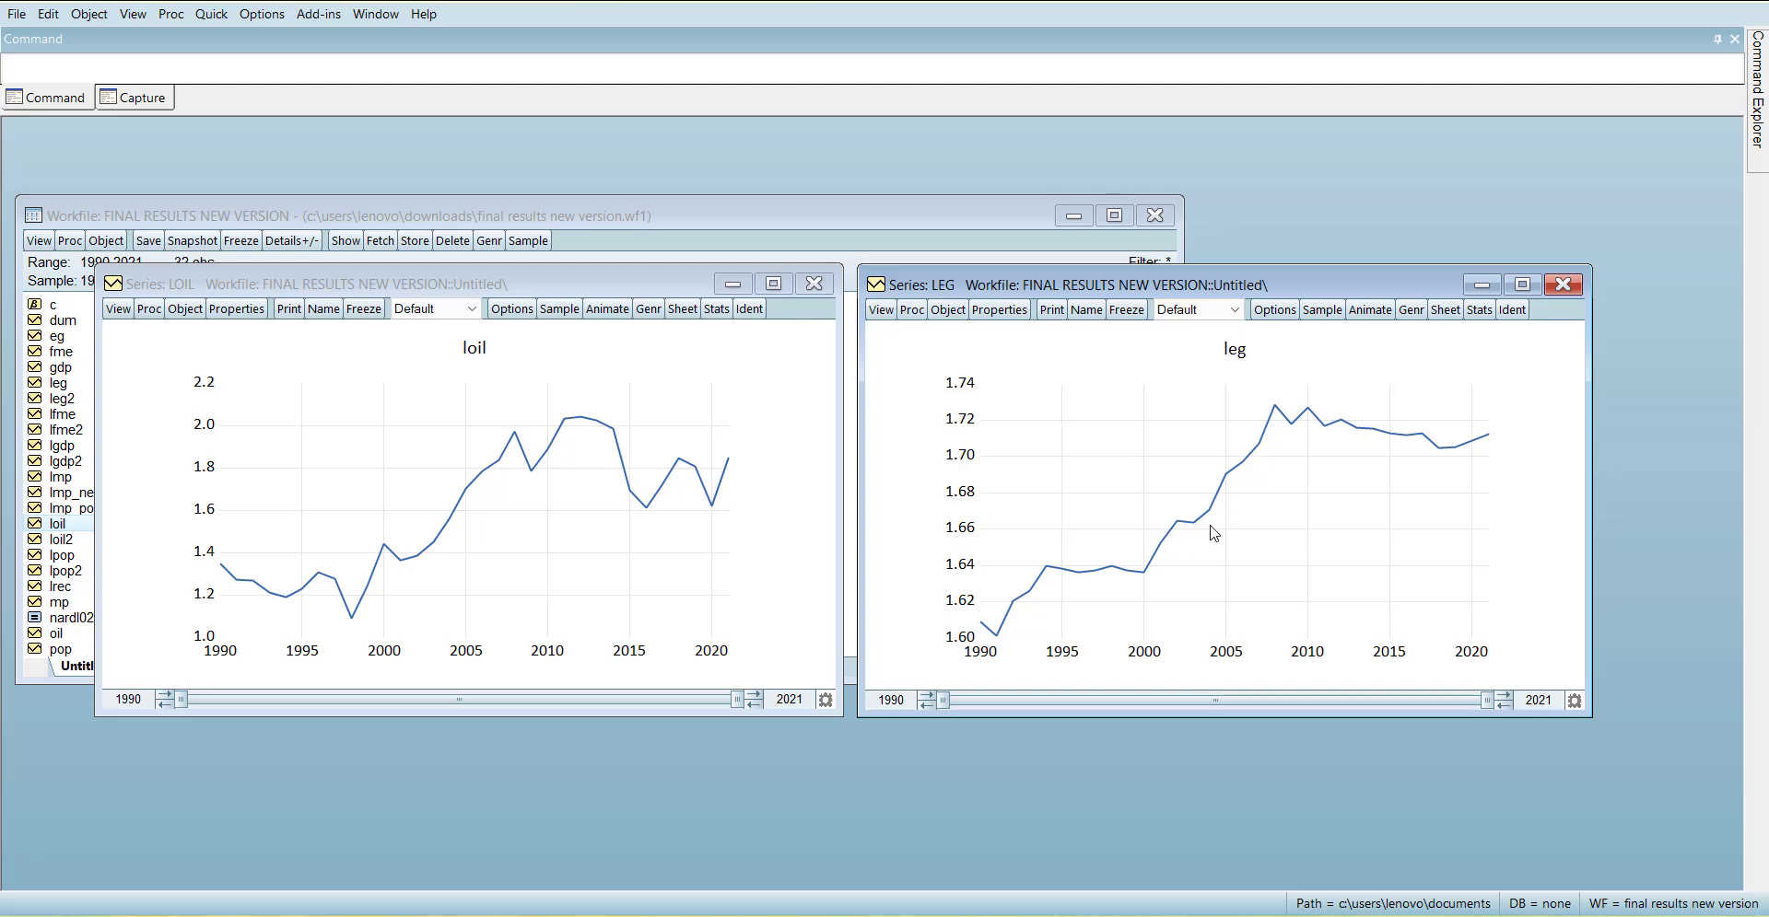
mouse_move(1207, 539)
Run a Rolling (RADF) bubble test on LOIL with window length 10, intercept and 4 lags, and bring its ADF graph into view.
left_click(125, 341)
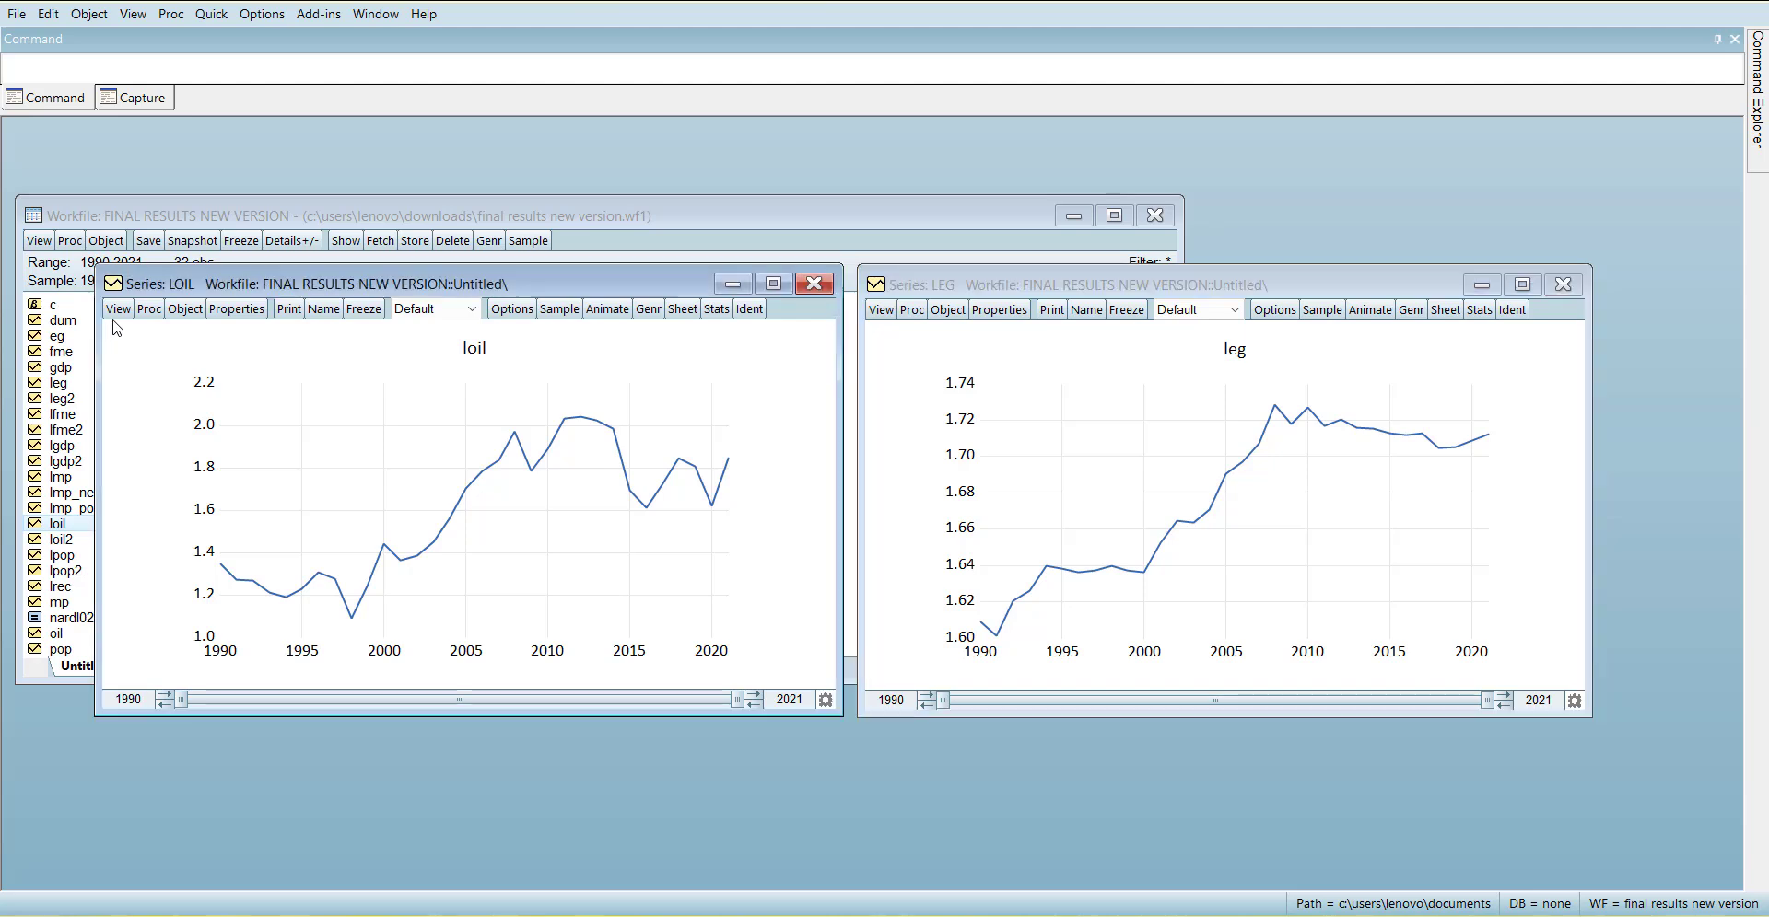
left_click(115, 312)
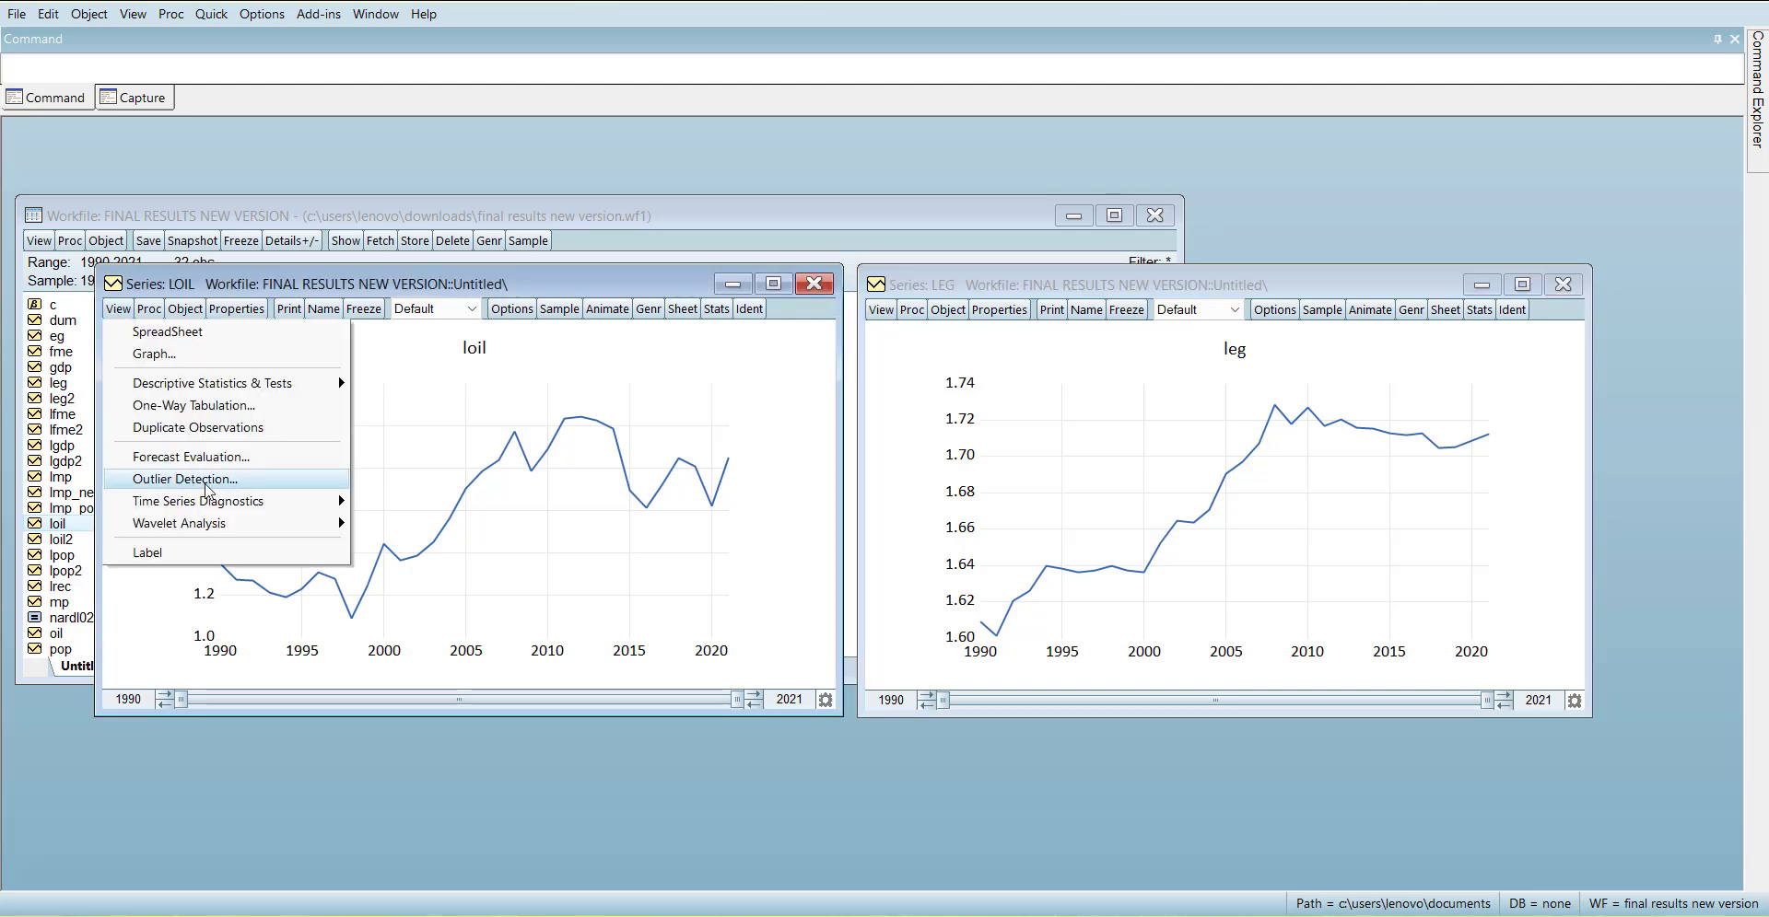
mouse_move(283, 506)
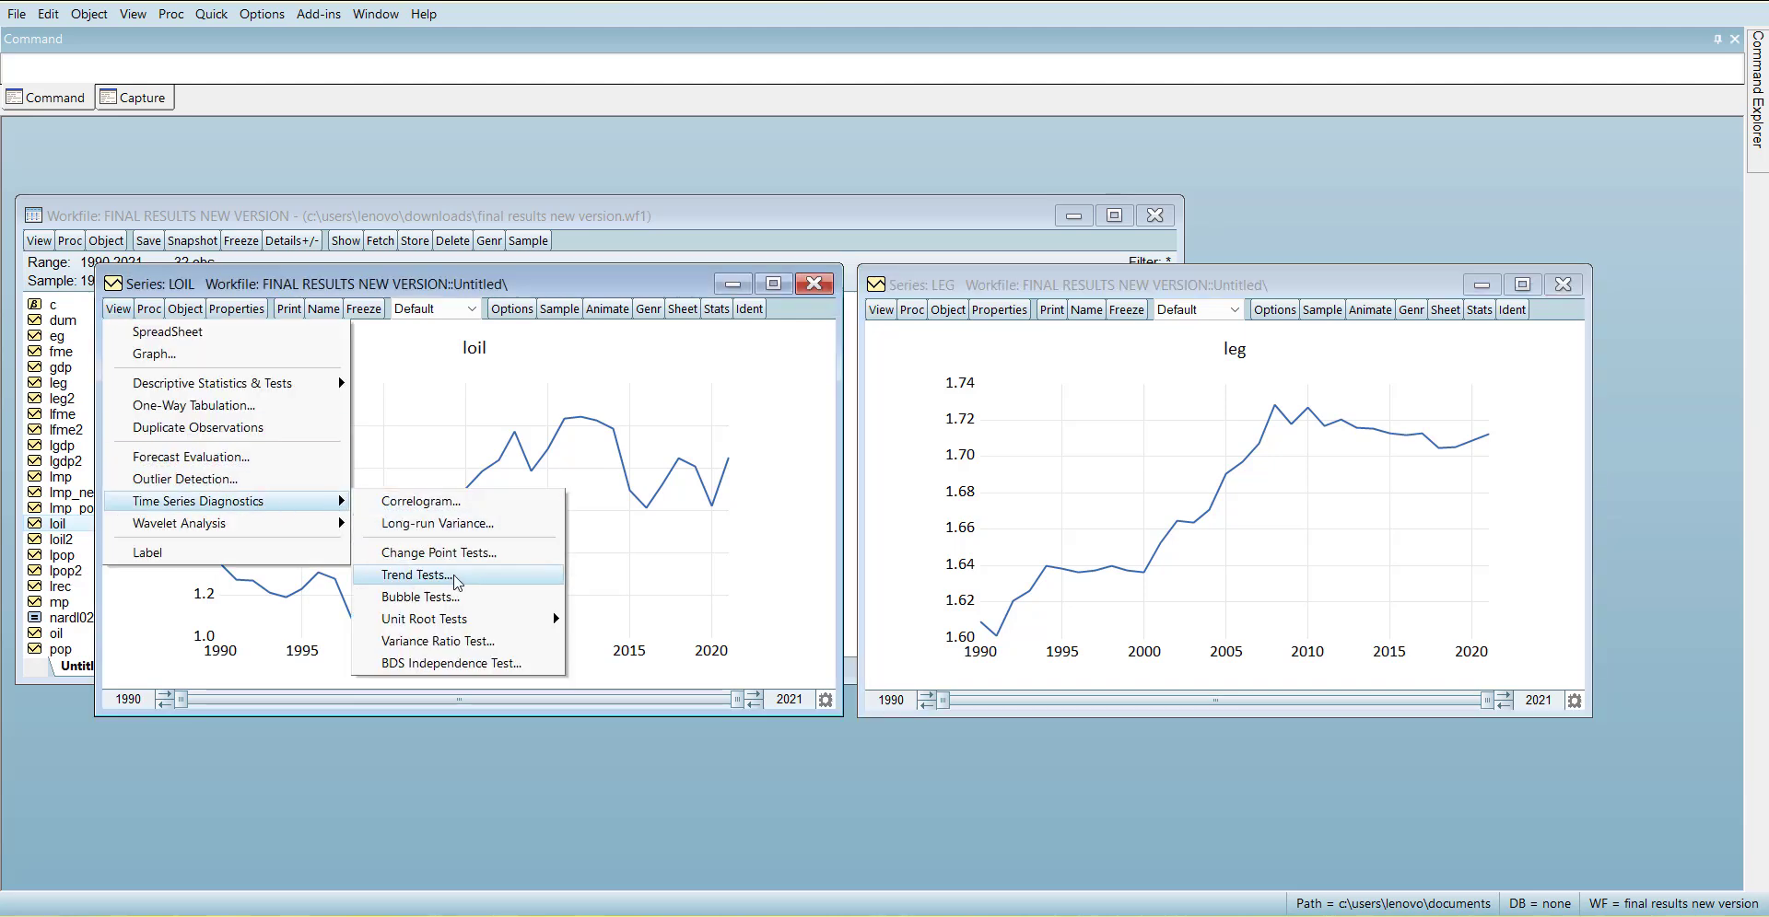
left_click(449, 599)
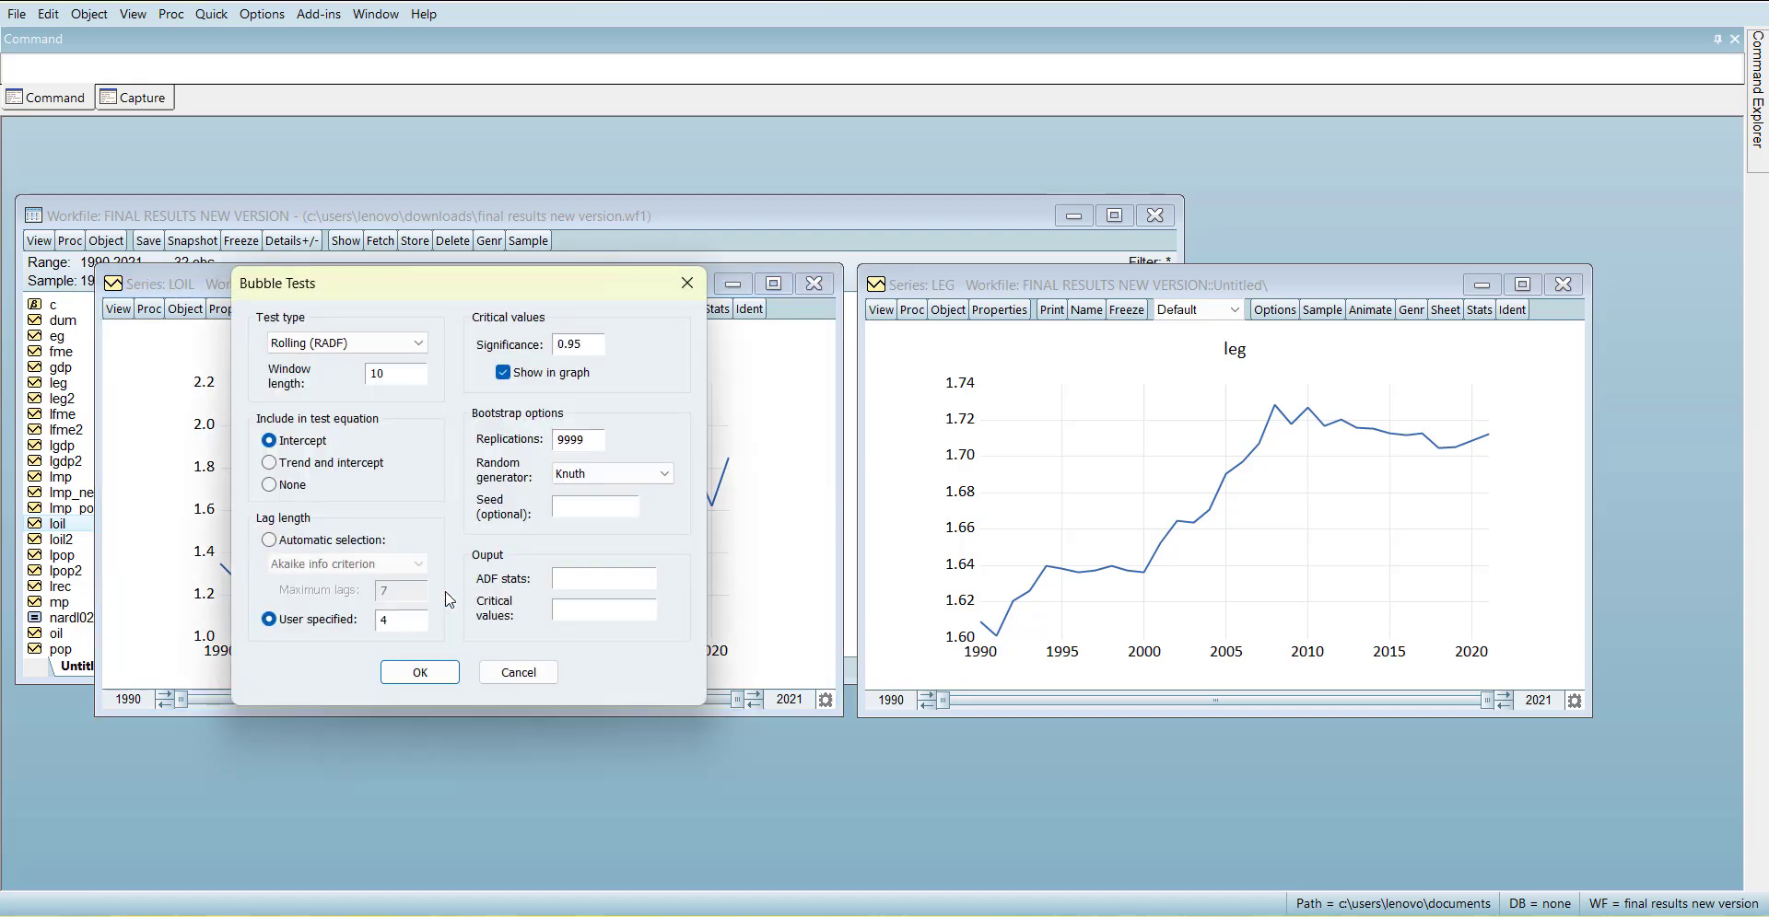
left_click(417, 674)
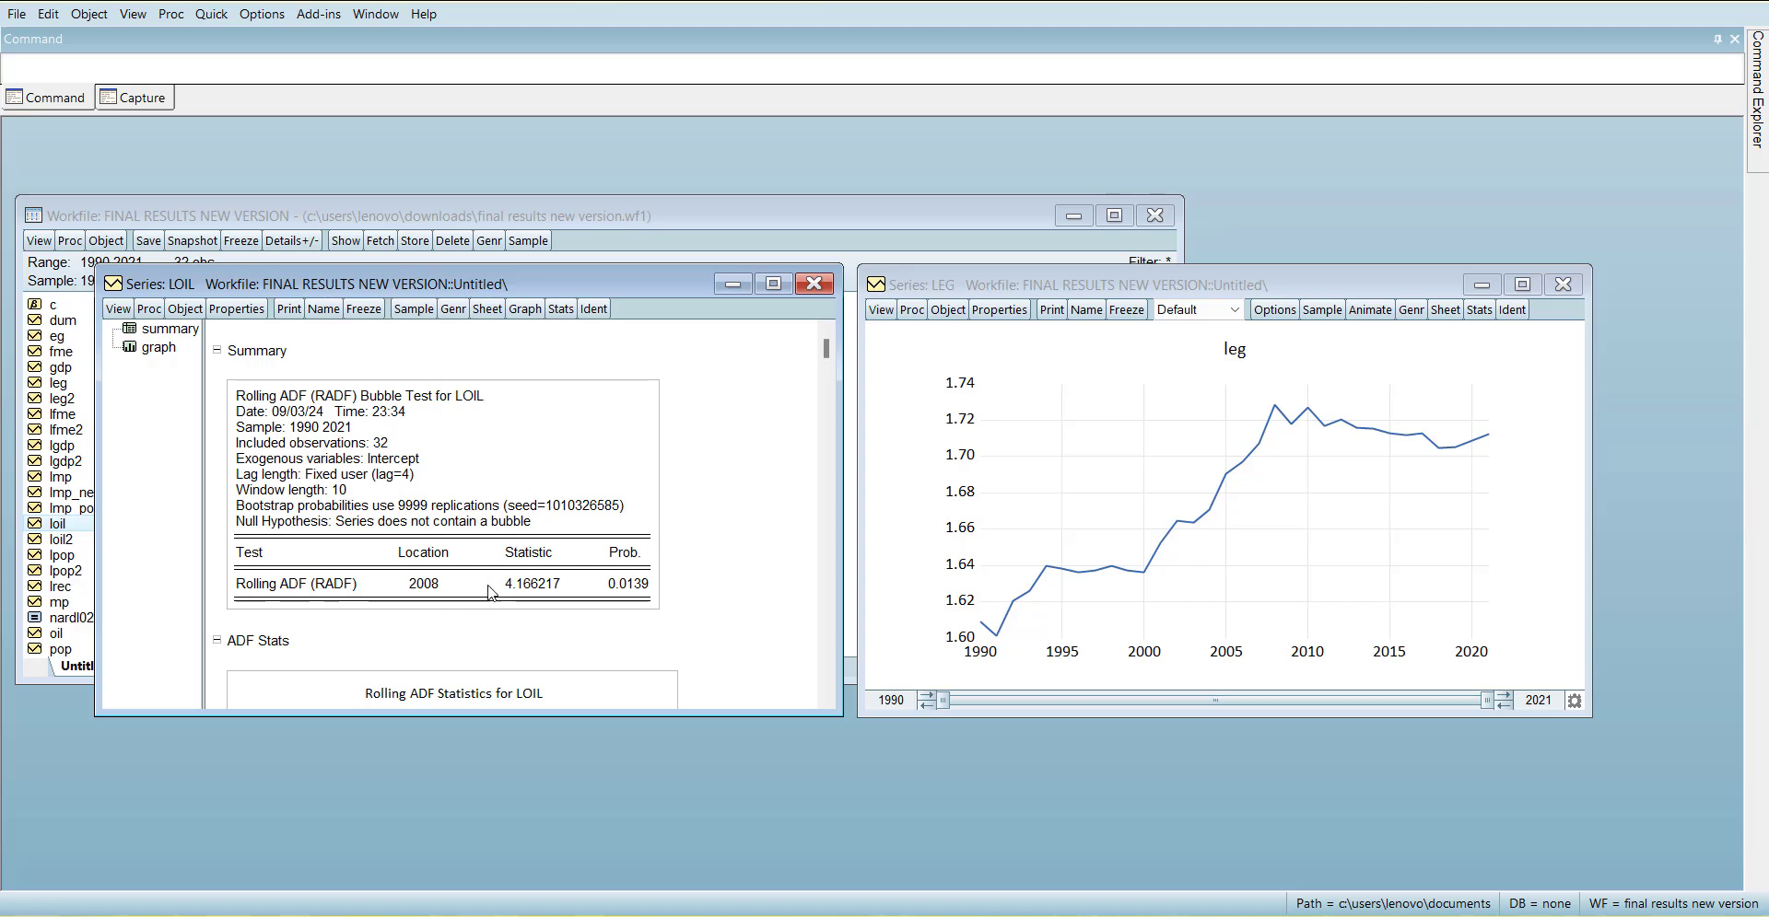
scroll(433, 617, "down", 4)
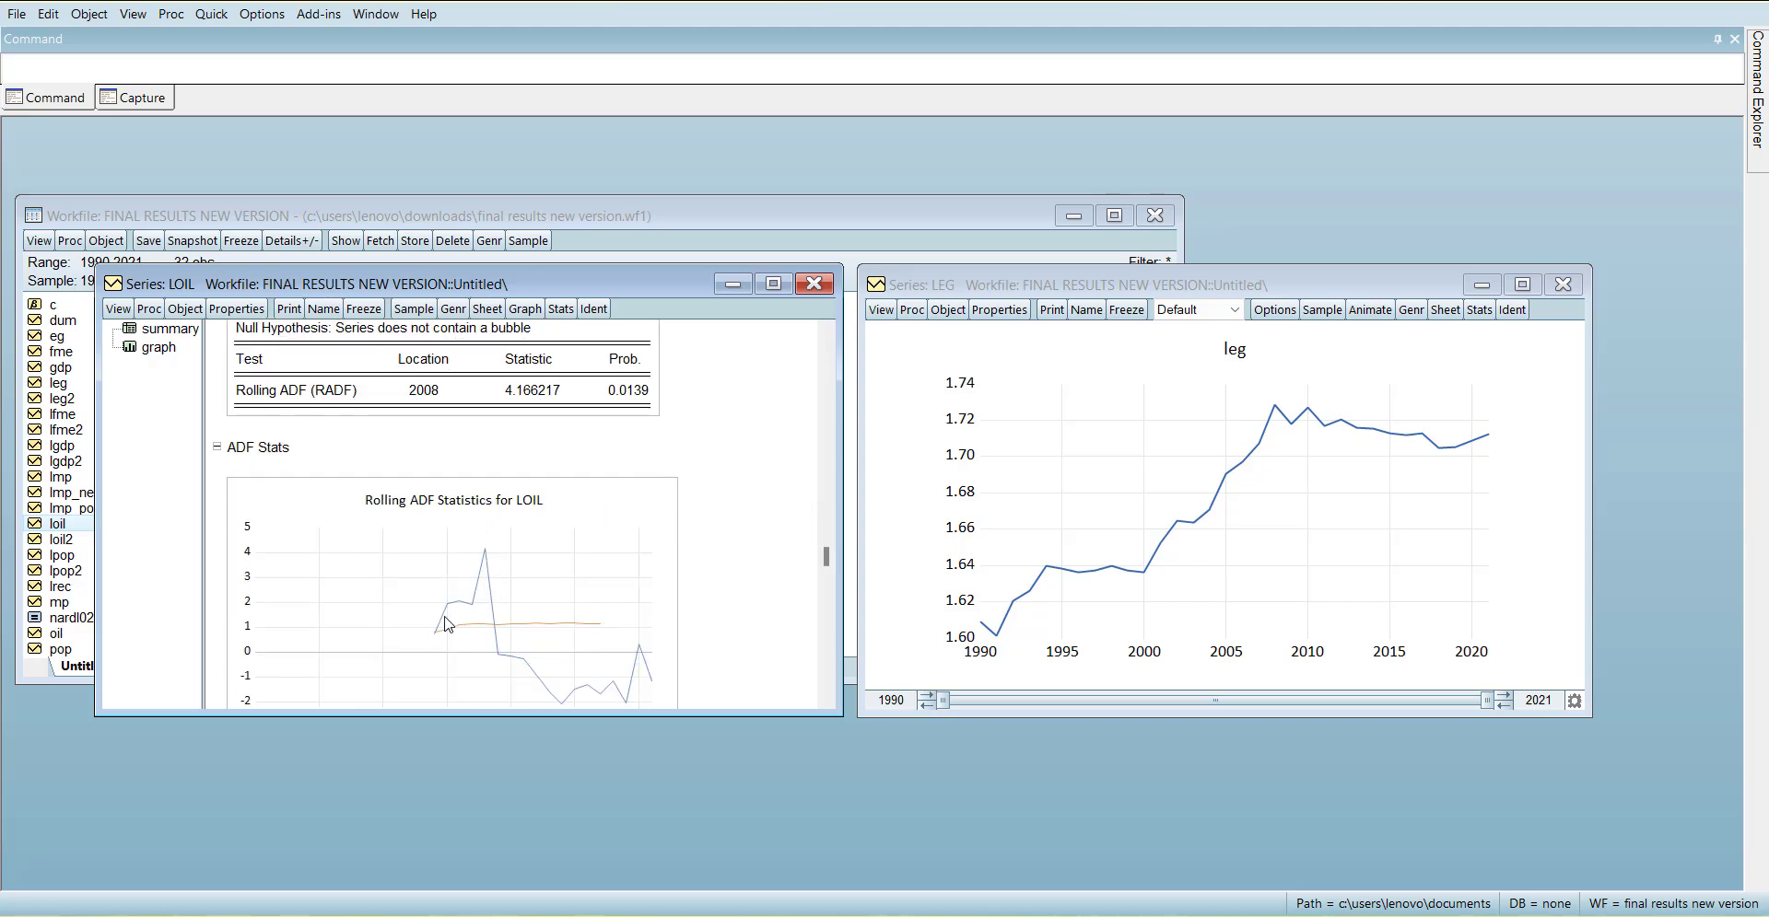
scroll(509, 689, "down", 3)
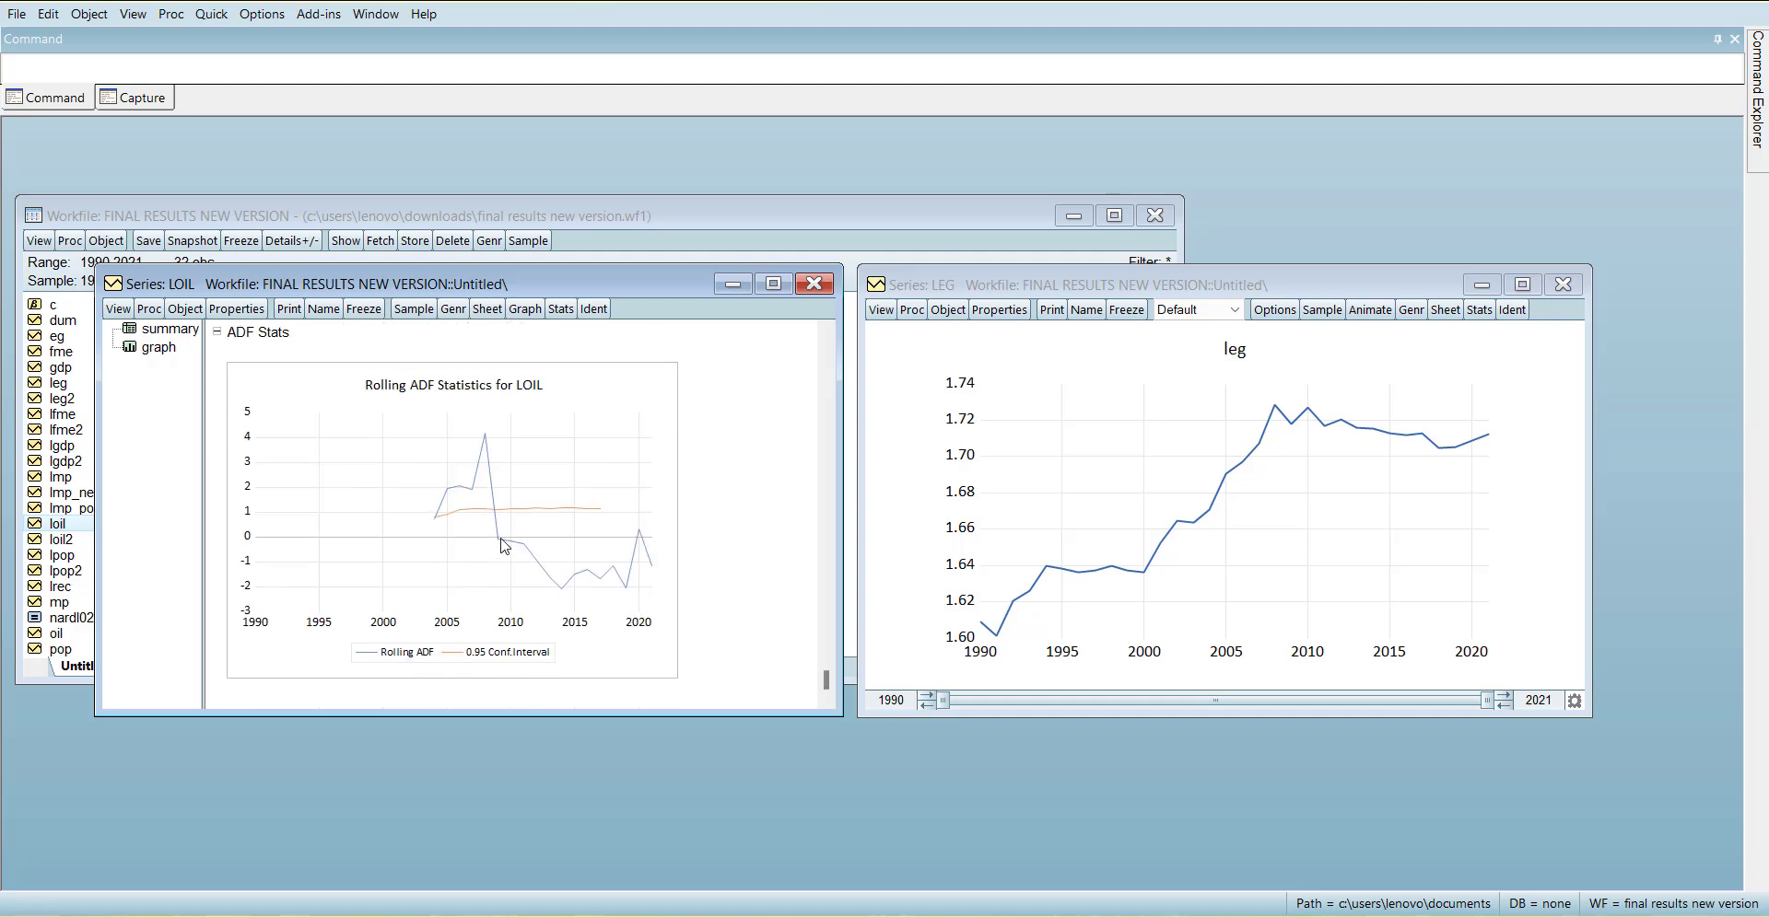
Rerun the Rolling (RADF) bubble test on LEG with the same settings and show its ADF graph beside LOIL's.
left_click(883, 311)
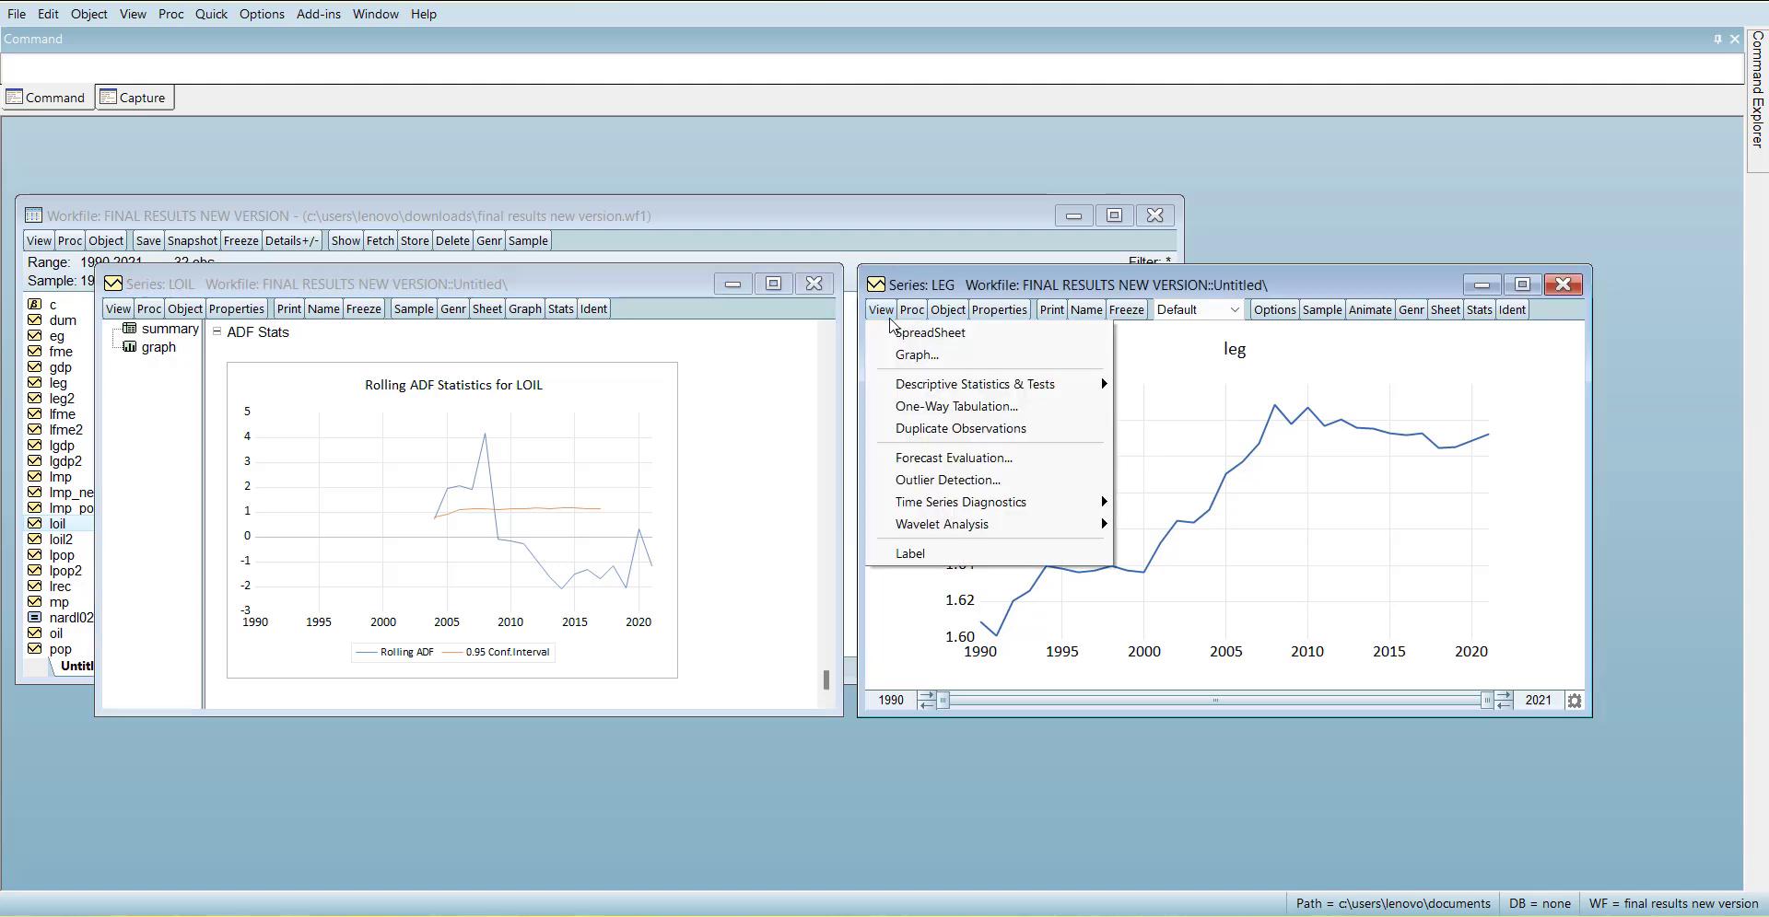
mouse_move(1059, 502)
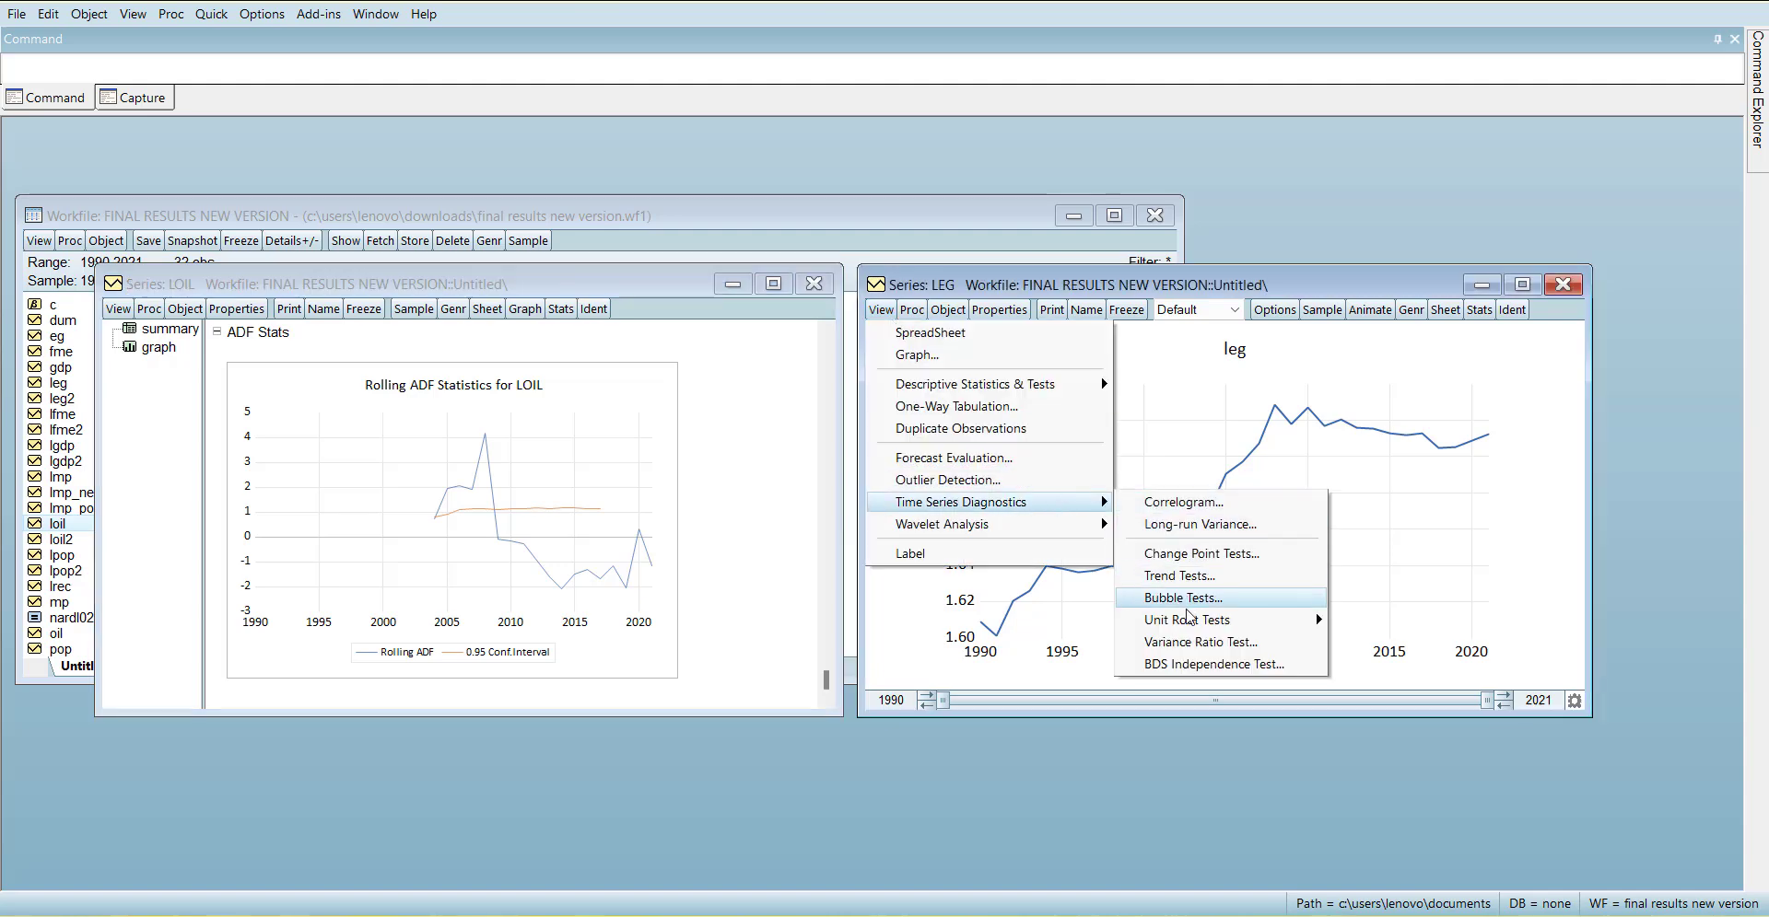
left_click(1190, 599)
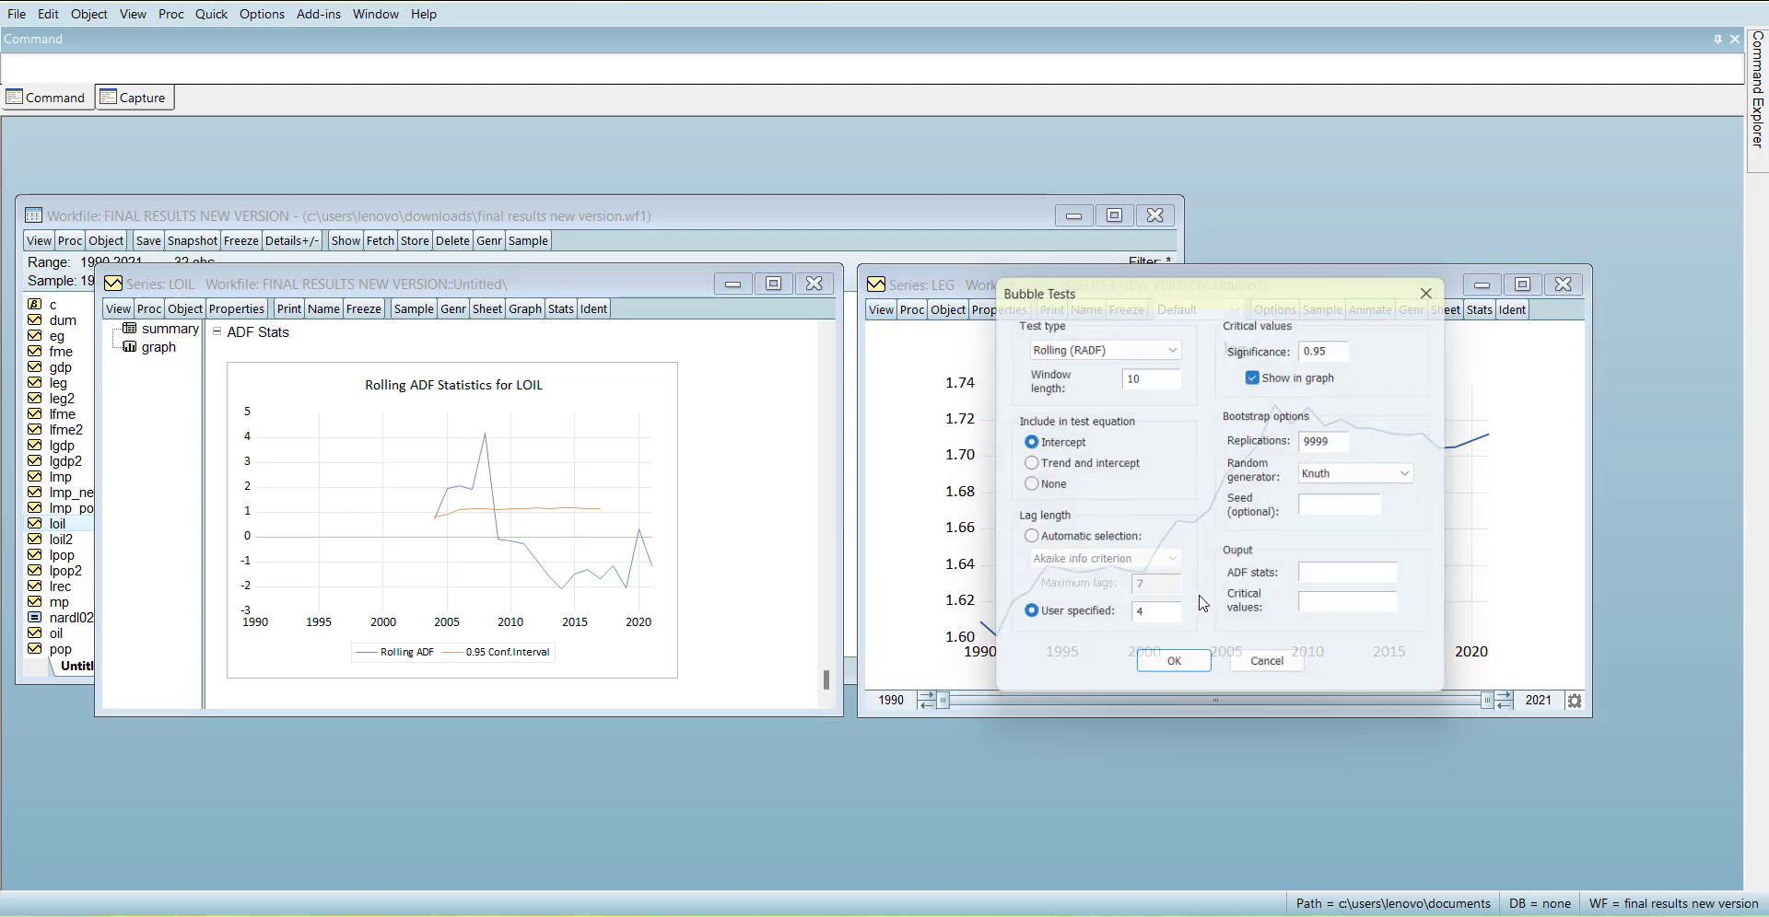
left_click(1174, 674)
scroll(1323, 576, "down", 3)
scroll(1323, 576, "down", 3)
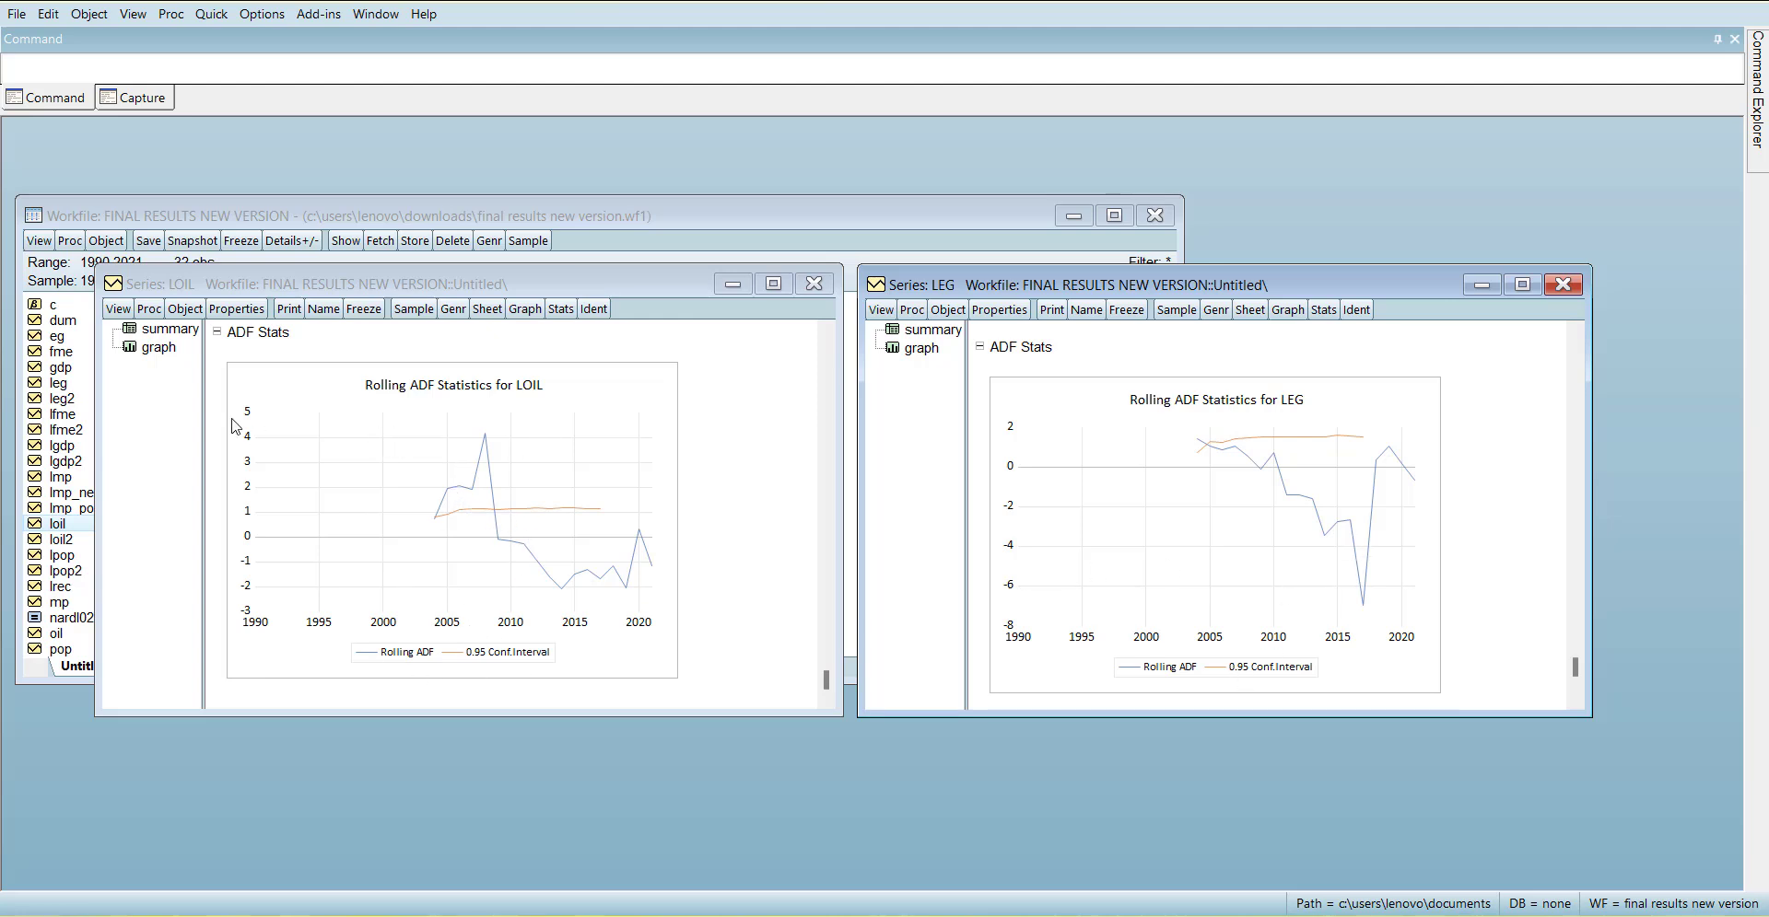
Review the LOIL bubble test summary and switch LOIL back to a Line & Symbol graph of raw data.
scroll(235, 426, "up", 2)
left_click(559, 588)
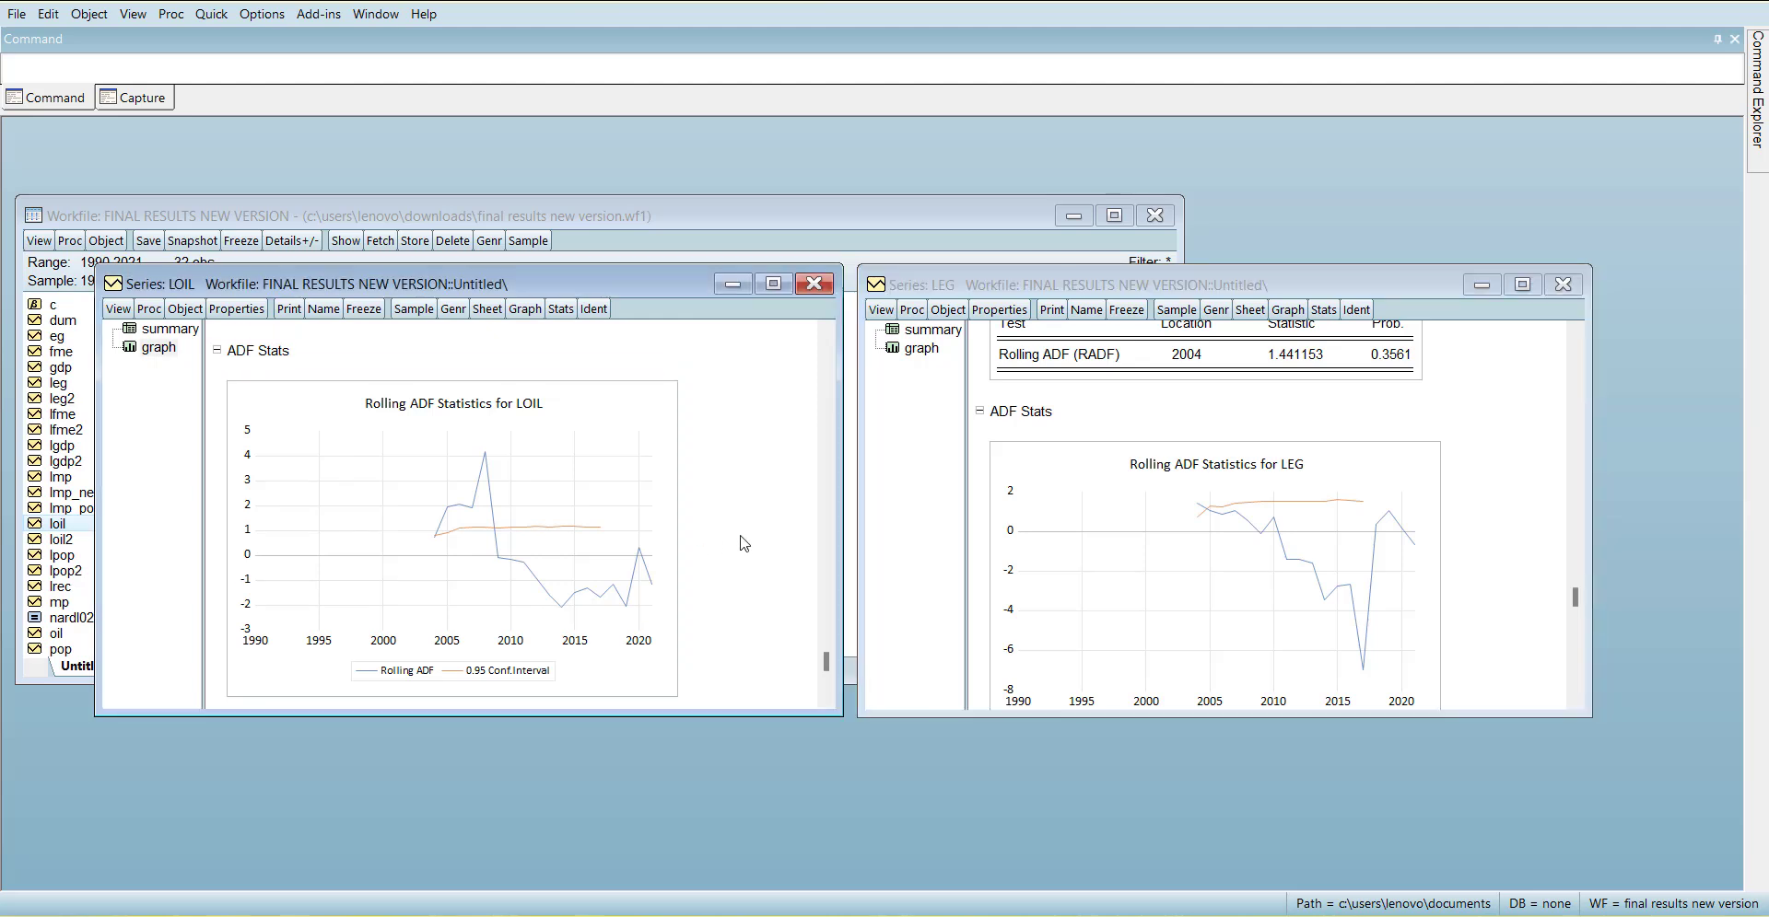
scroll(743, 541, "up", 3)
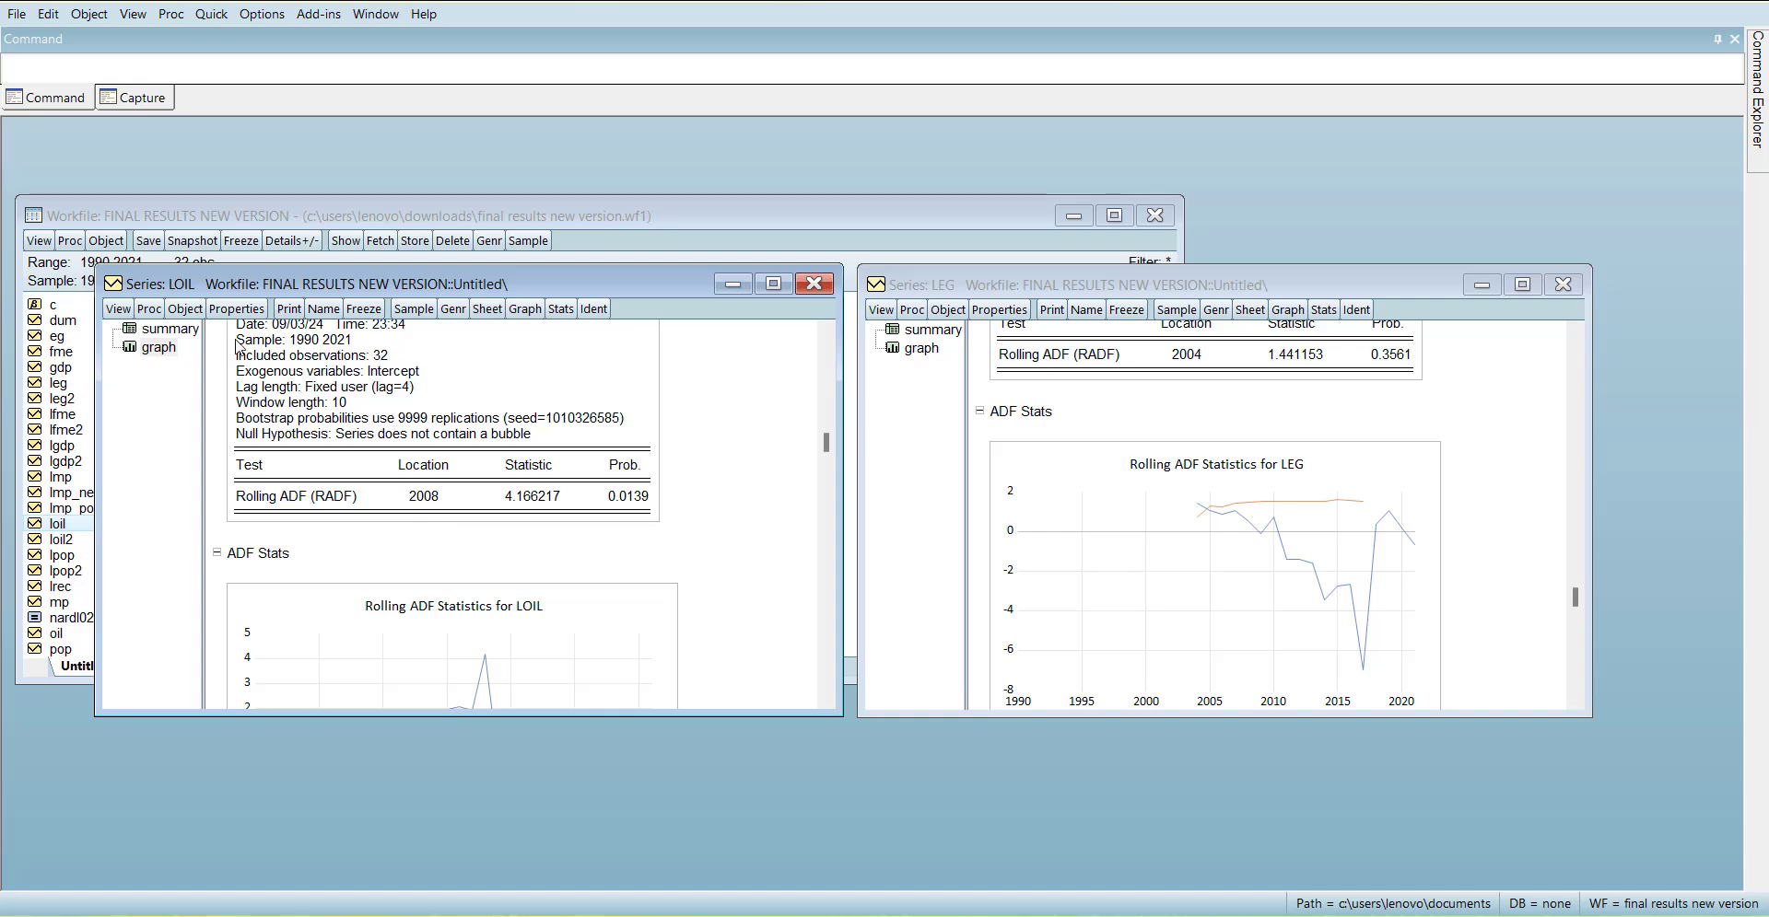
left_click(118, 310)
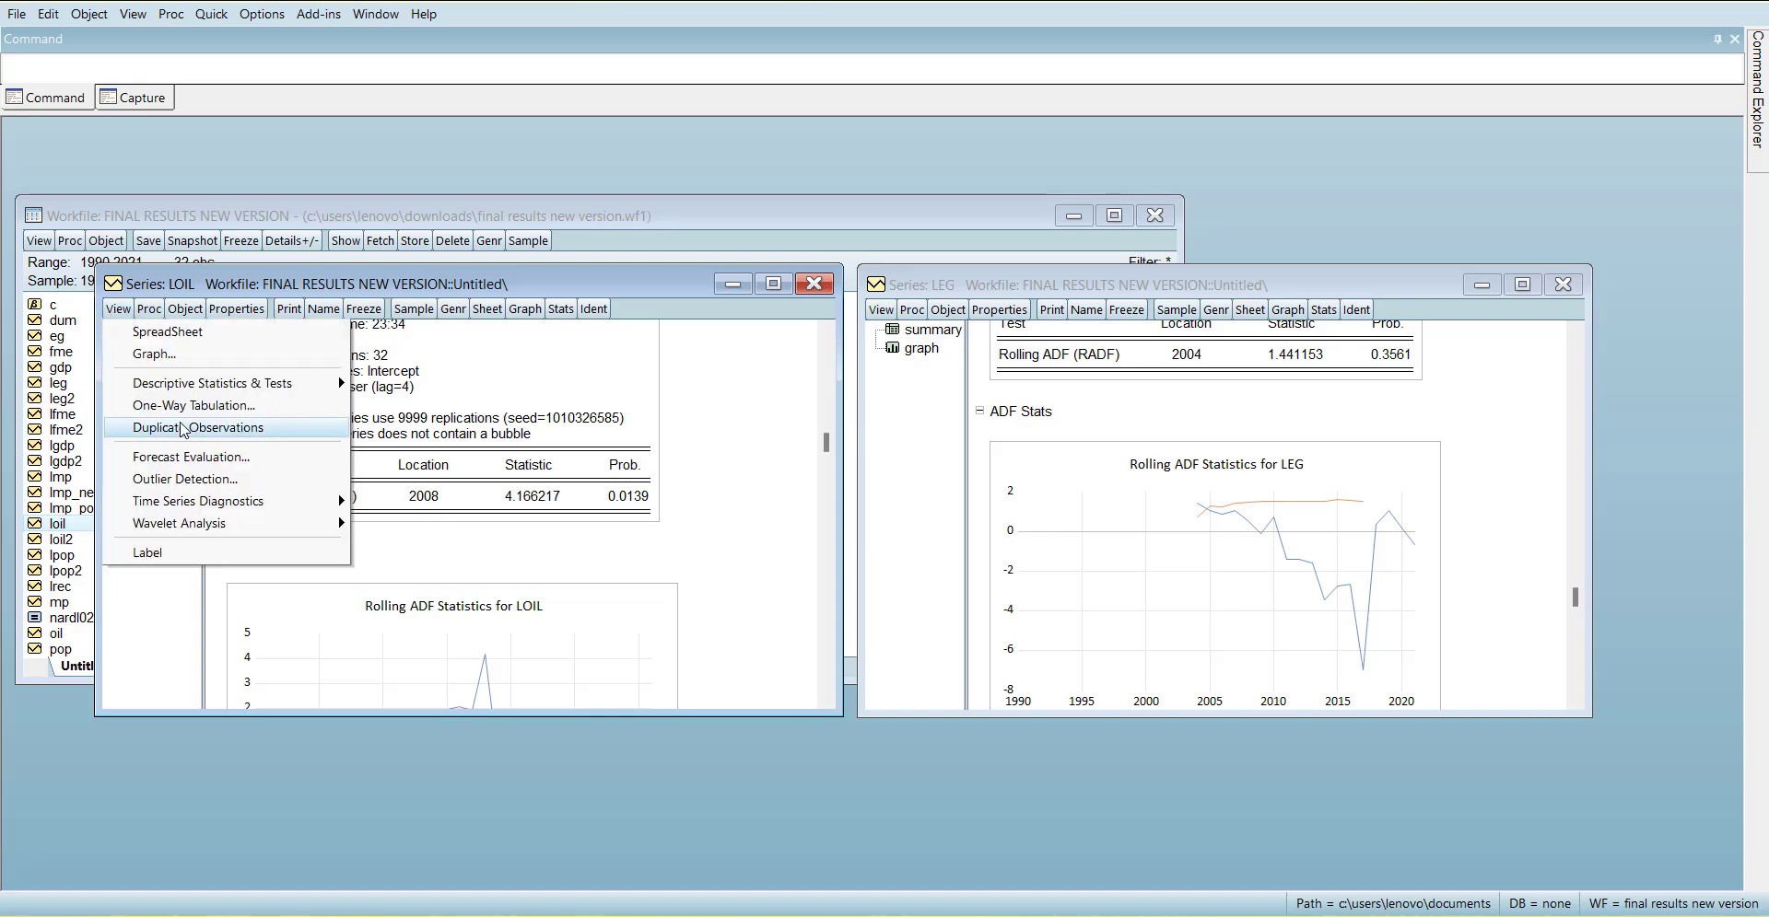
left_click(154, 354)
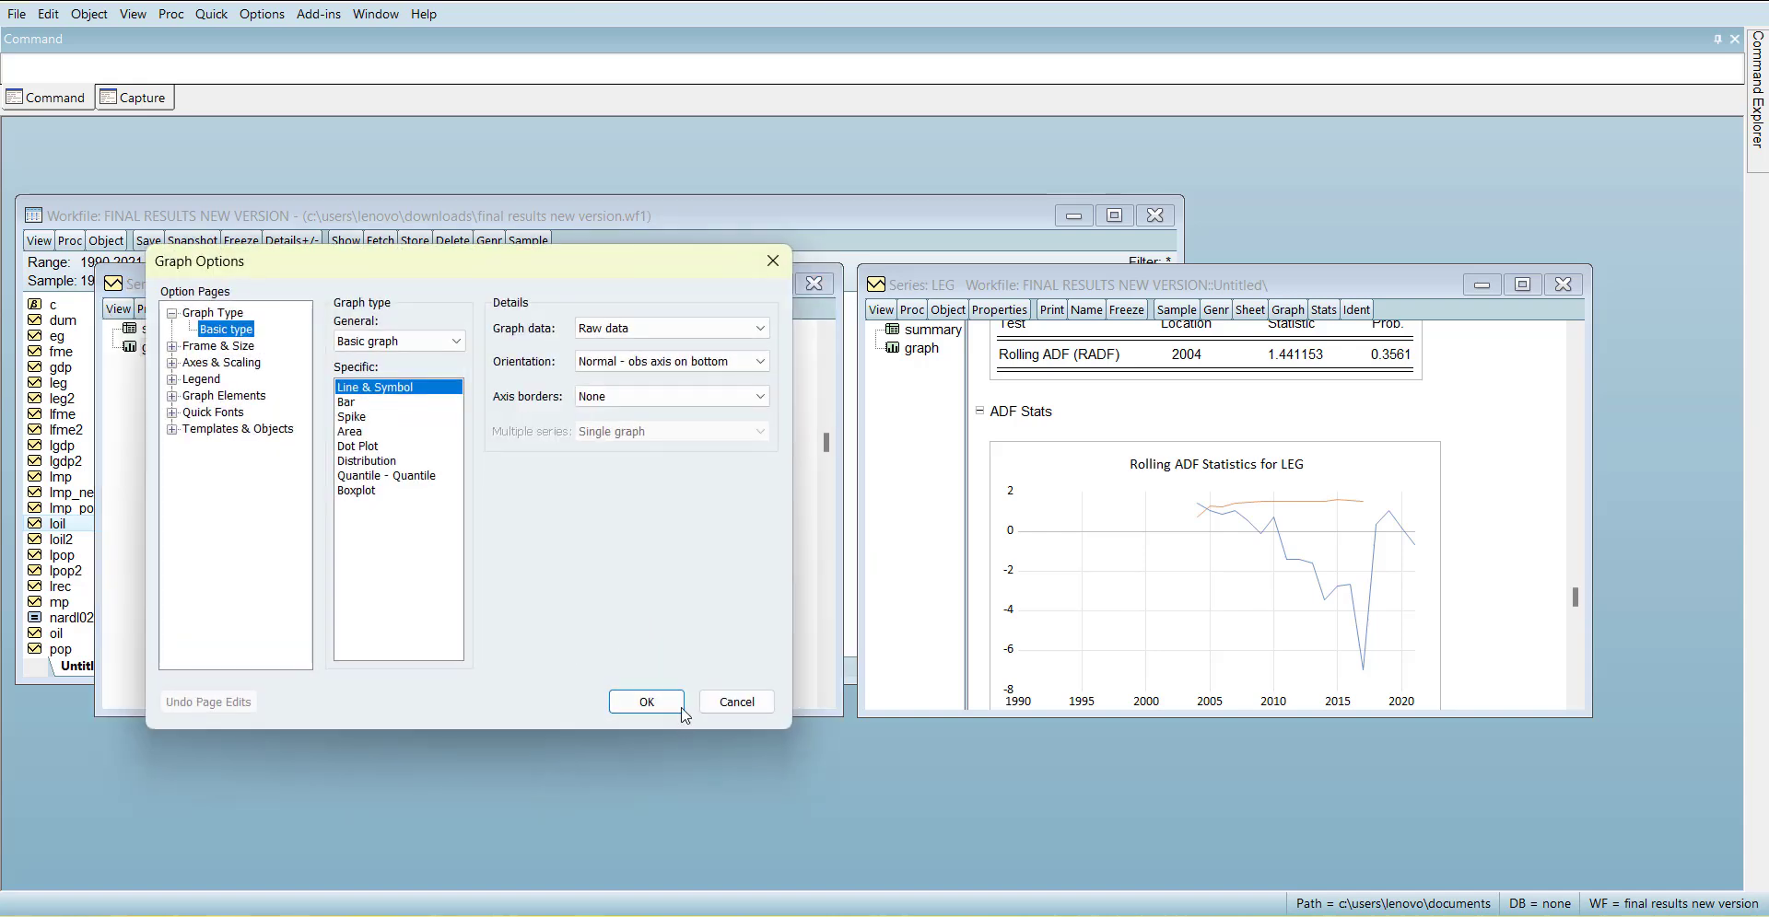
left_click(654, 703)
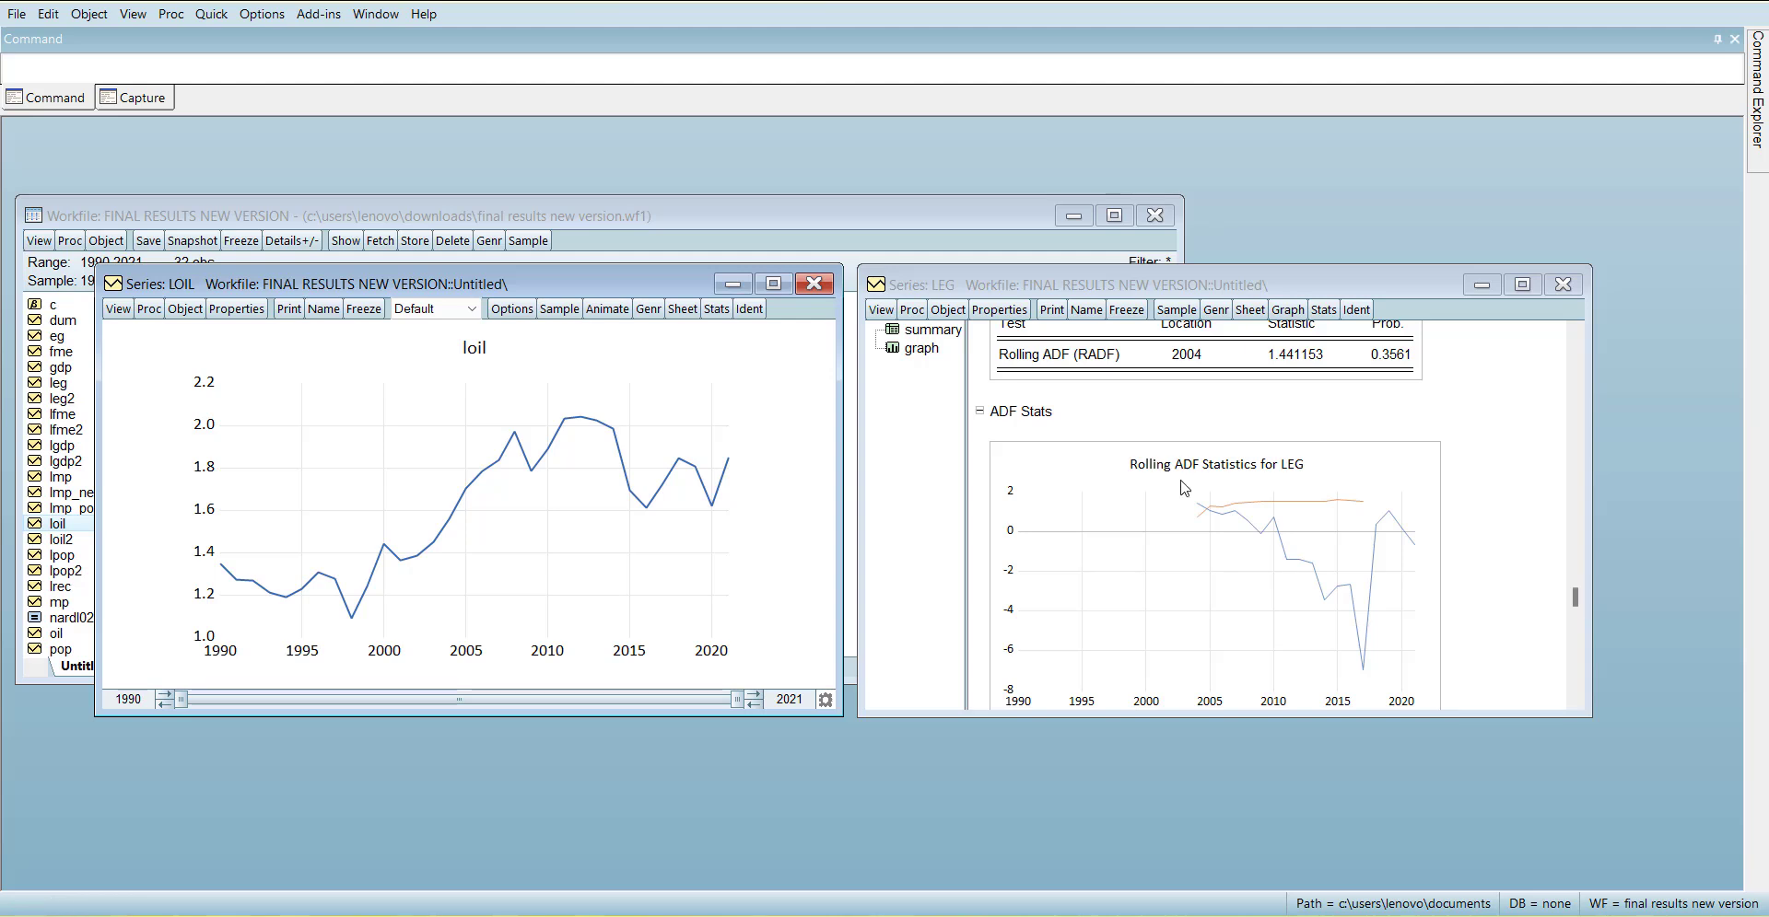
Examine the LEG bubble test summary for the break location, test statistic and probability.
left_click(1129, 506)
scroll(1129, 506, "up", 1)
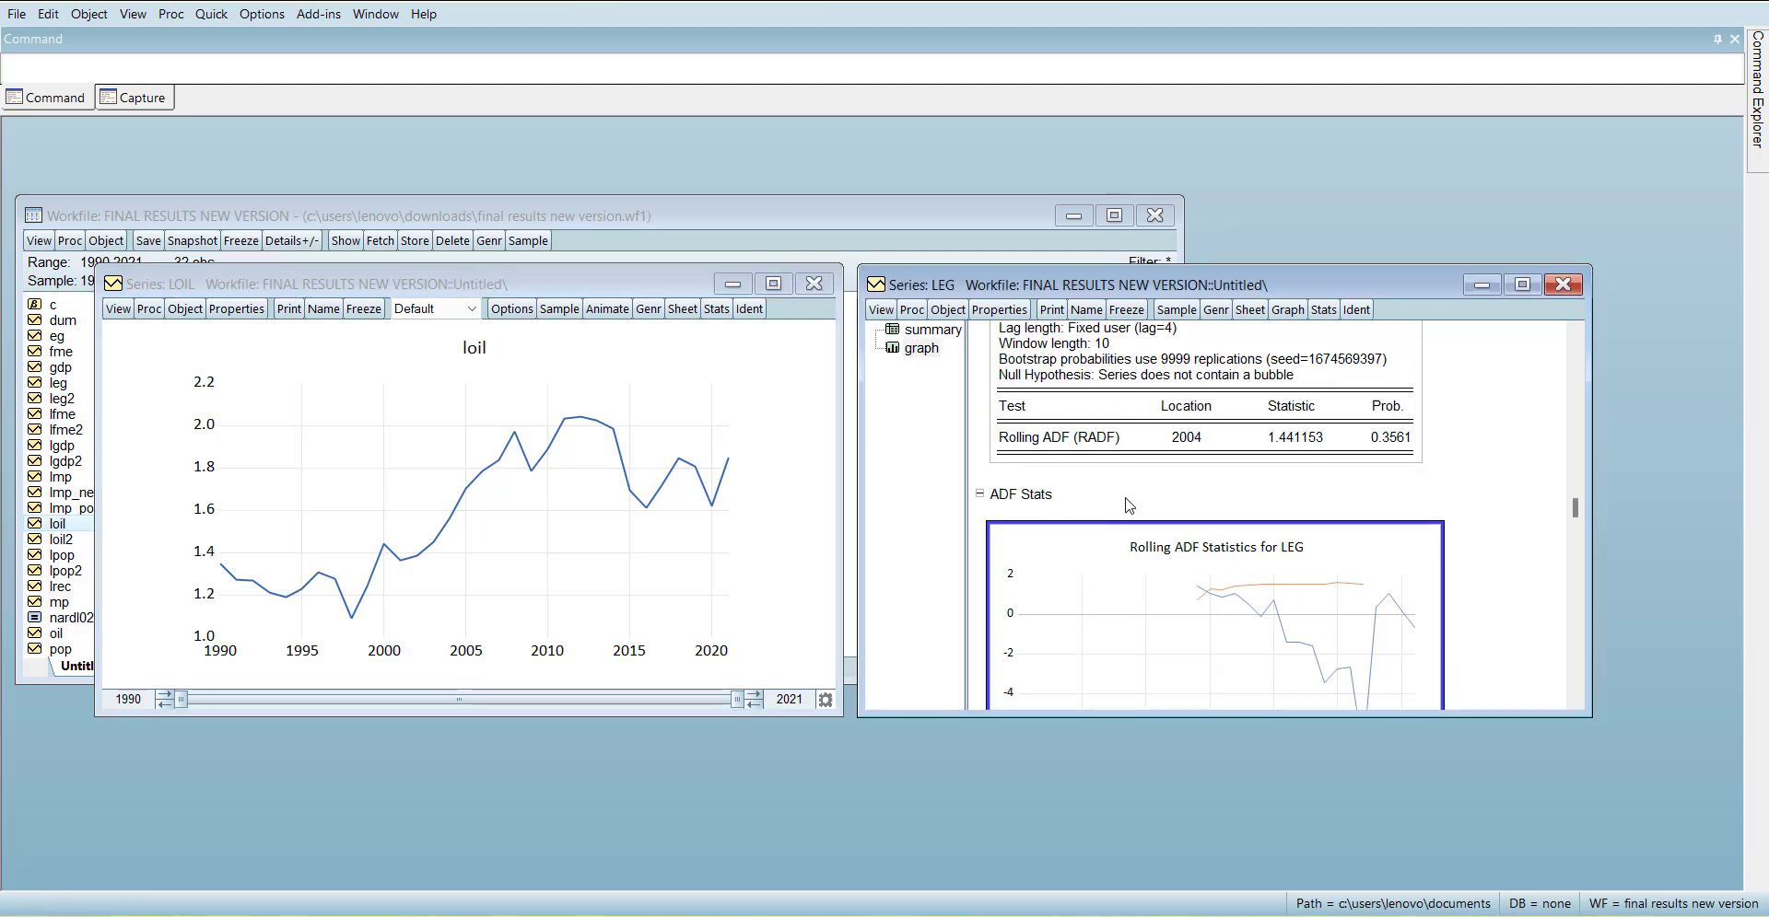
scroll(1207, 514, "up", 1)
scroll(1335, 520, "up", 1)
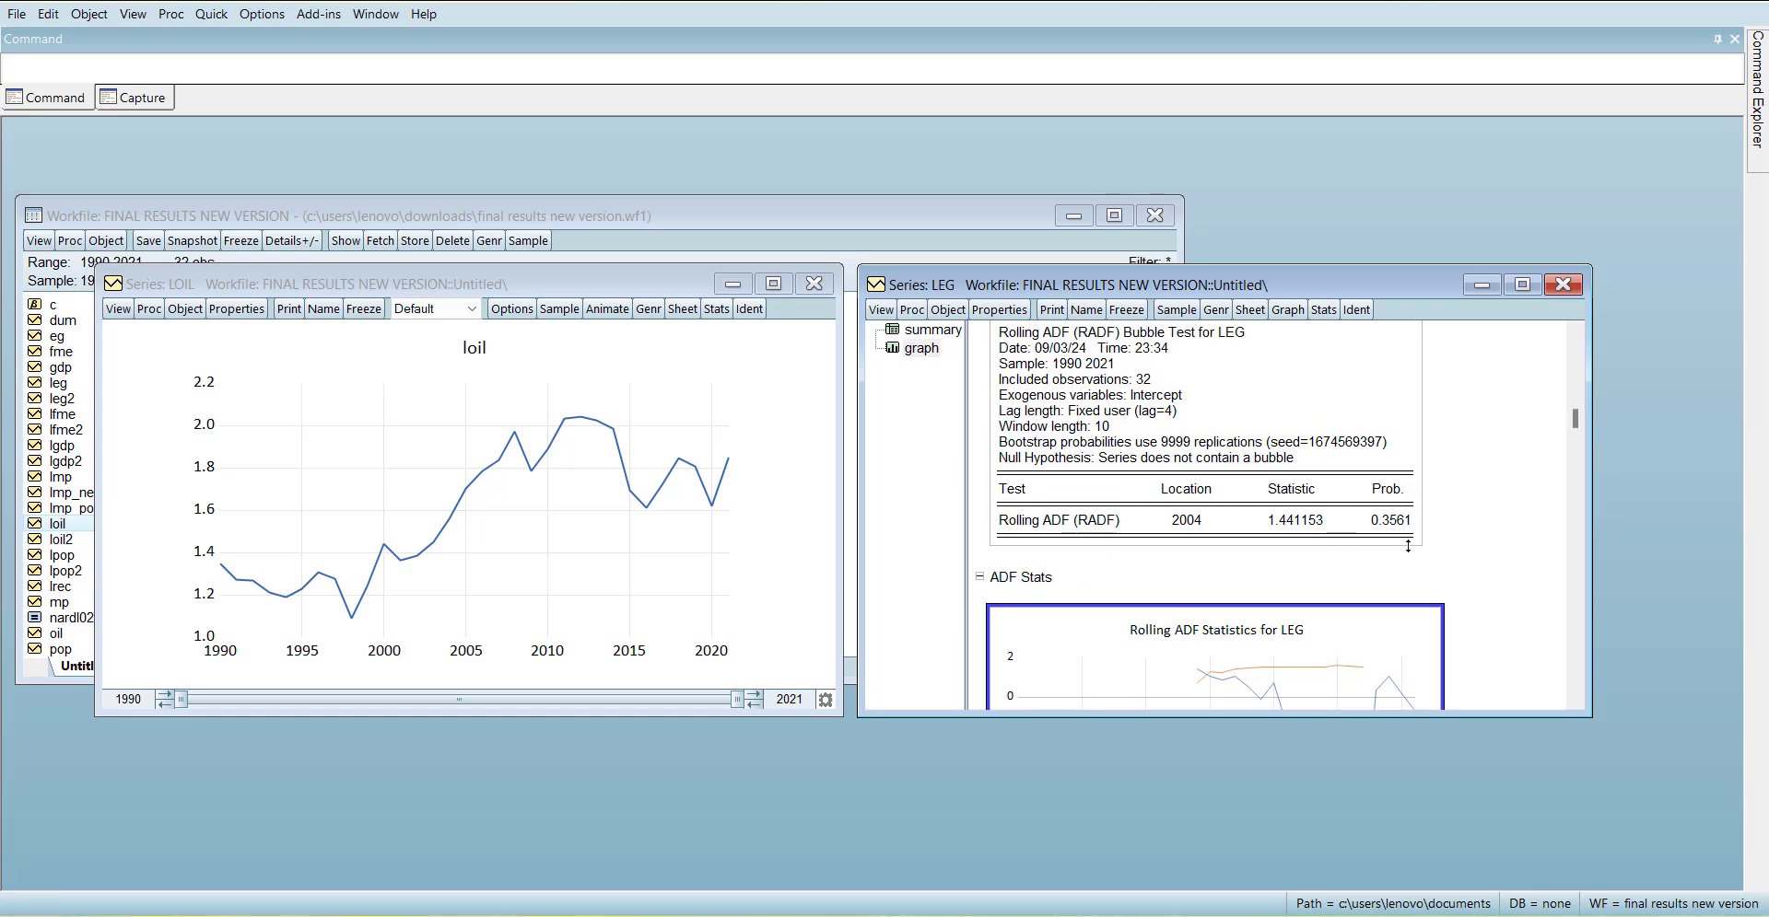
scroll(1469, 572, "up", 1)
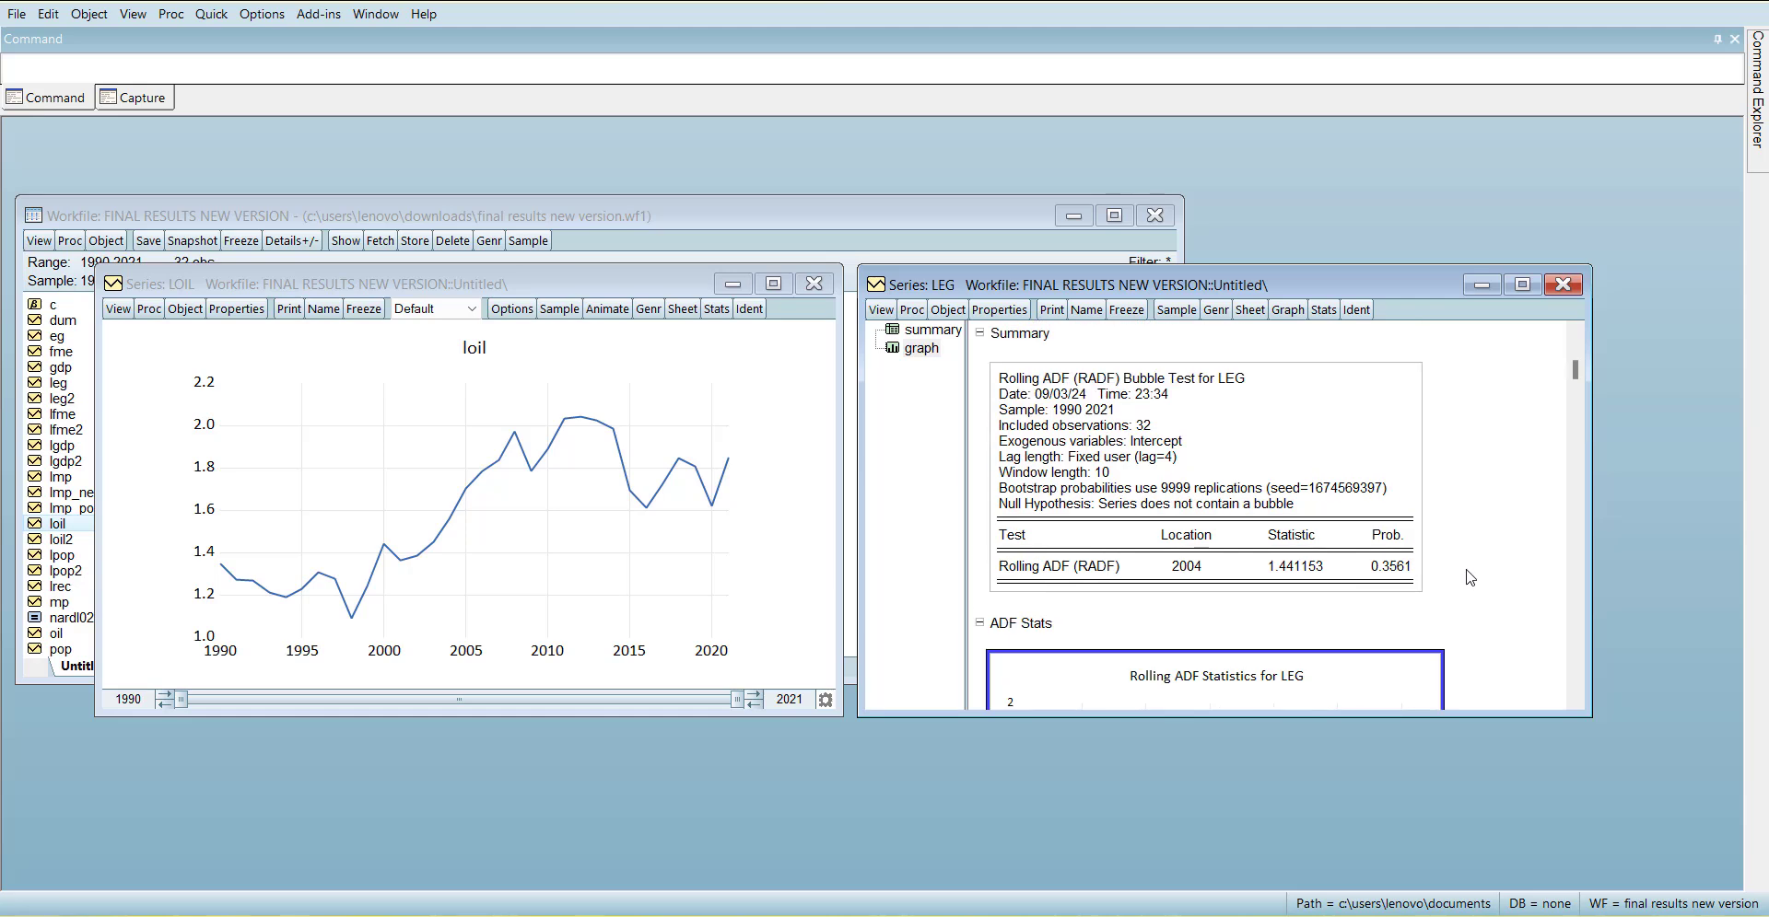